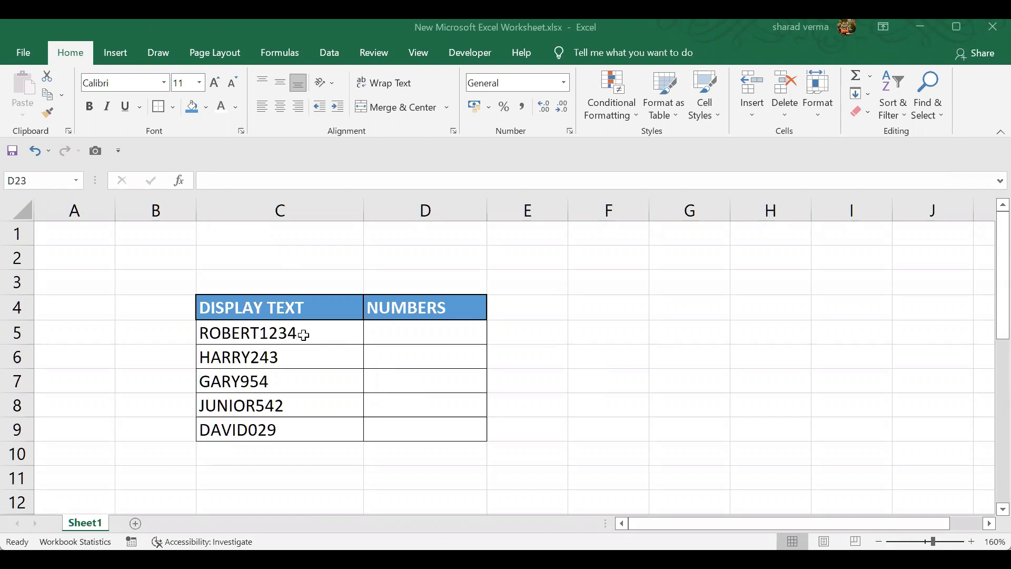
- Review the DISPLAY TEXT and NUMBERS columns and the list of formulas to be used in C21 to C25
{"action": "left_click", "coordinate": [304, 335]}
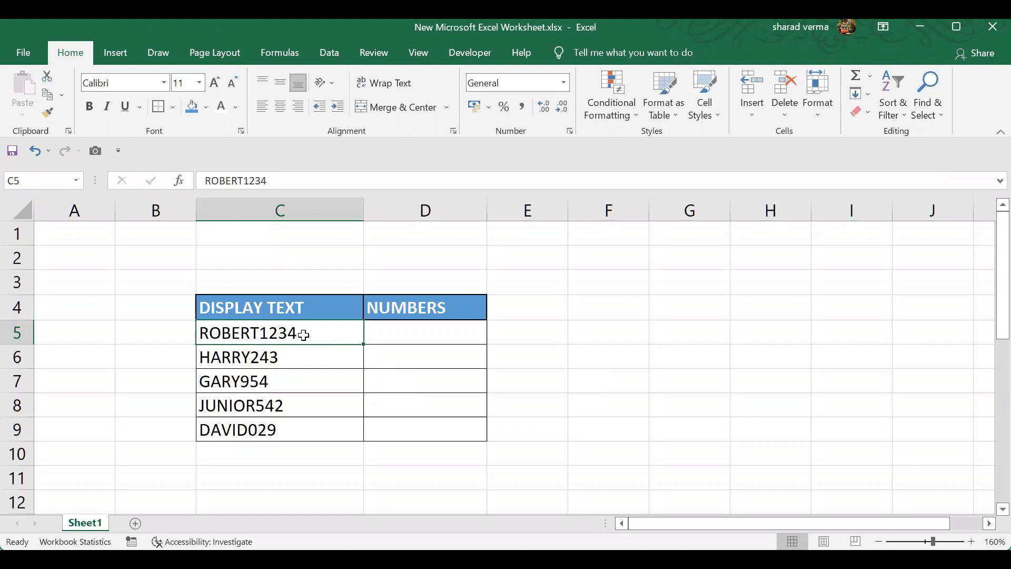
{"action": "left_click", "coordinate": [429, 337]}
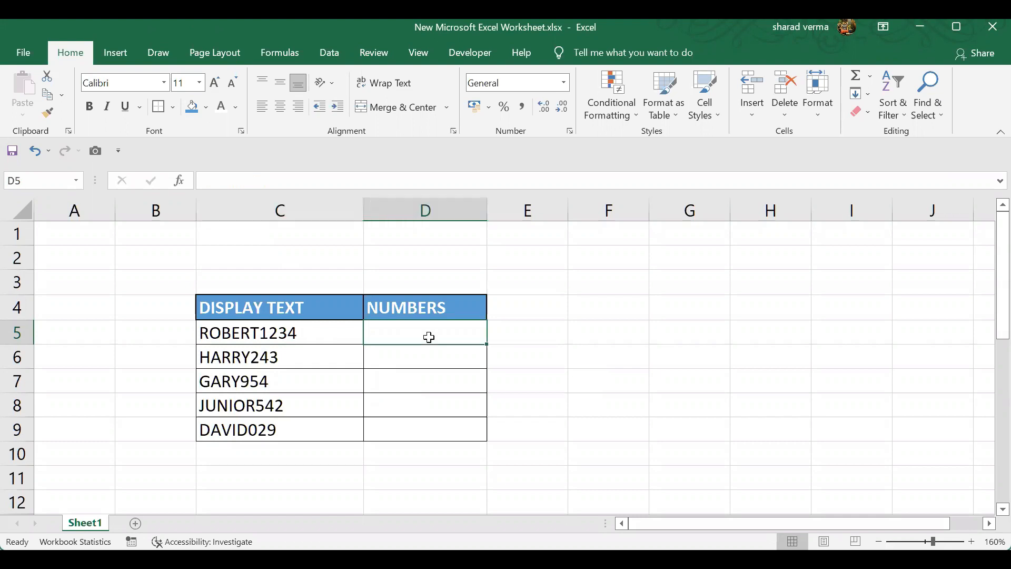
{"action": "left_click", "coordinate": [264, 335]}
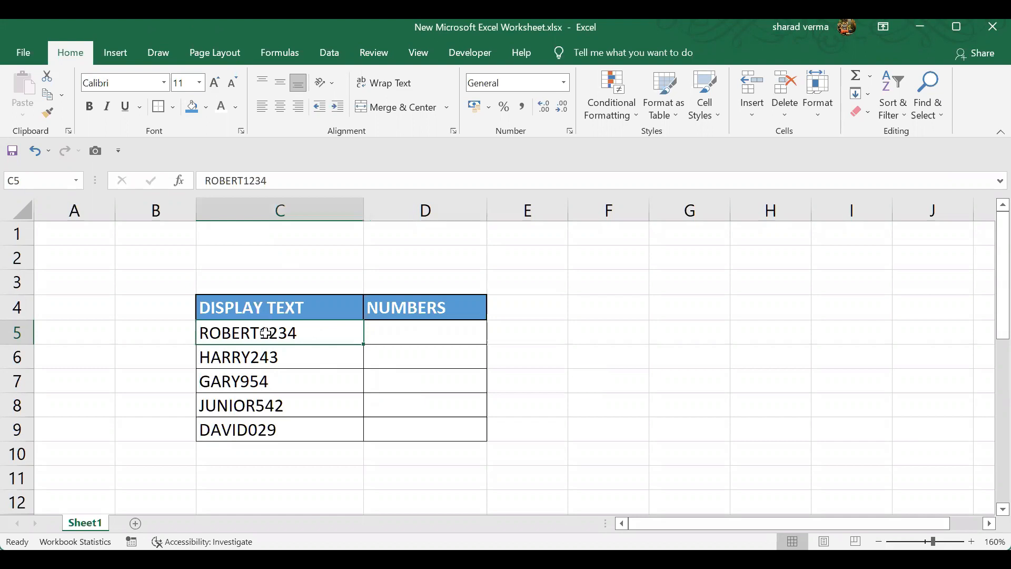
{"action": "left_click", "coordinate": [410, 328]}
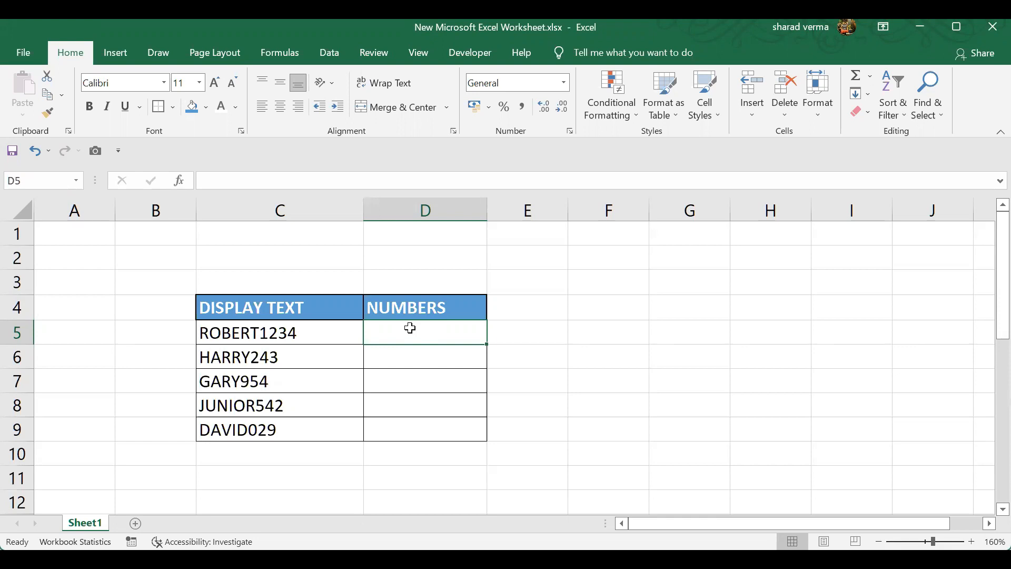
{"action": "scroll", "coordinate": [410, 328], "scroll_direction": "down", "scroll_amount": 6}
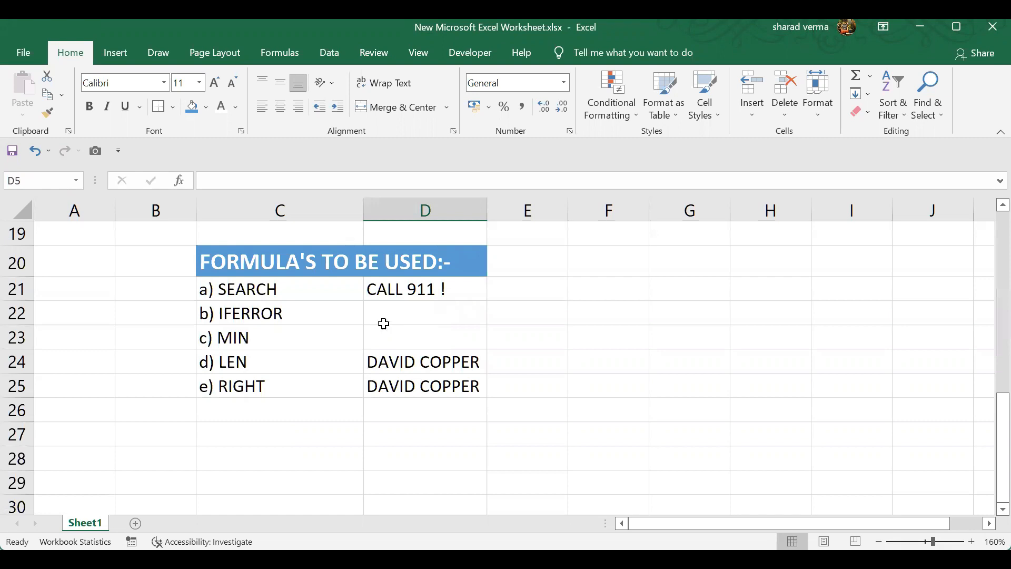
{"action": "left_click", "coordinate": [294, 293]}
{"action": "left_click", "coordinate": [297, 315]}
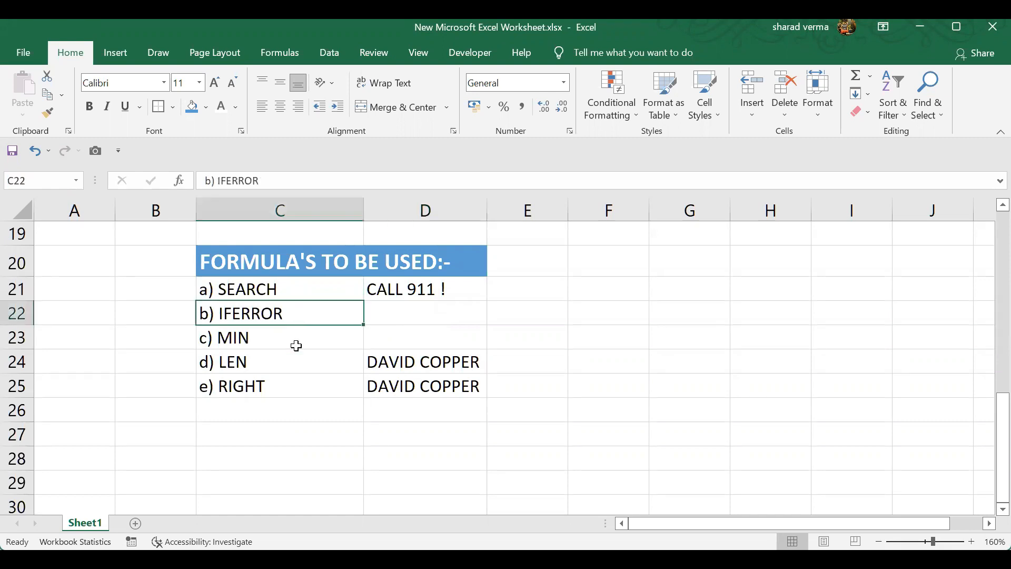
{"action": "left_click", "coordinate": [296, 342]}
{"action": "left_click", "coordinate": [292, 365]}
{"action": "left_click", "coordinate": [296, 387]}
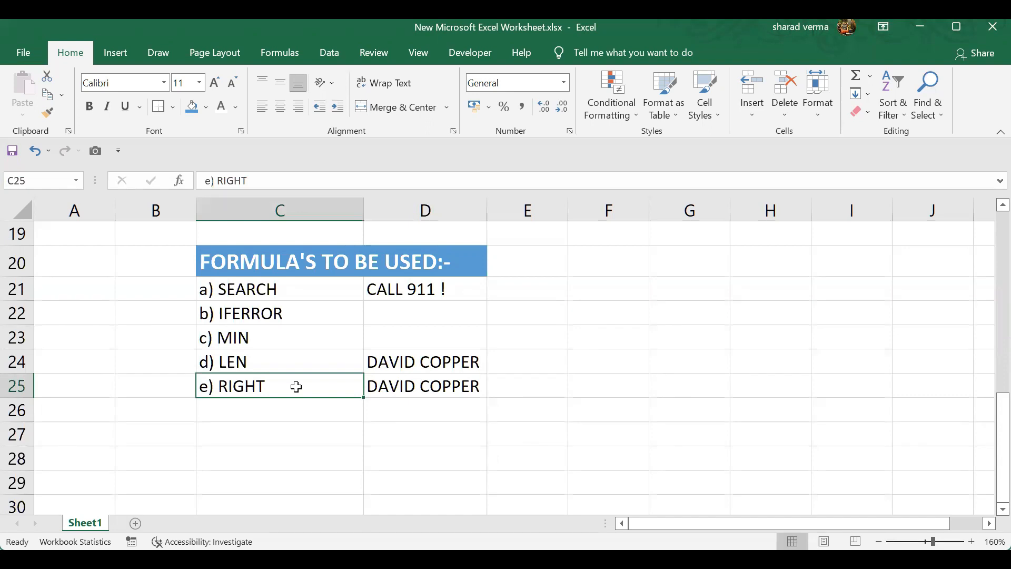
- Enter the formula =SEARCH(9,D21) in cell E21 to find the position of 9 in the text beside it
{"action": "left_click", "coordinate": [506, 295]}
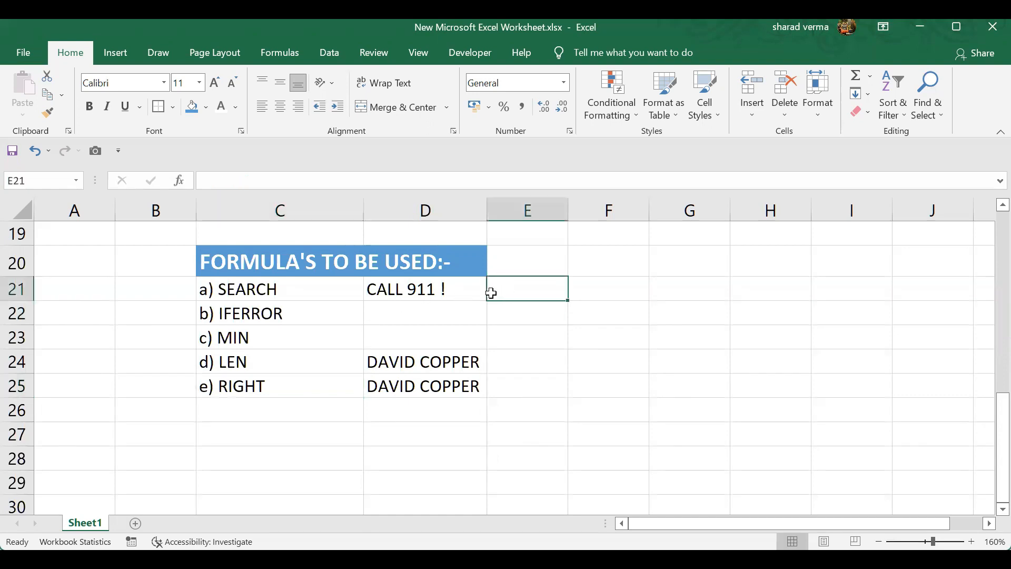
{"action": "type", "text": "="}
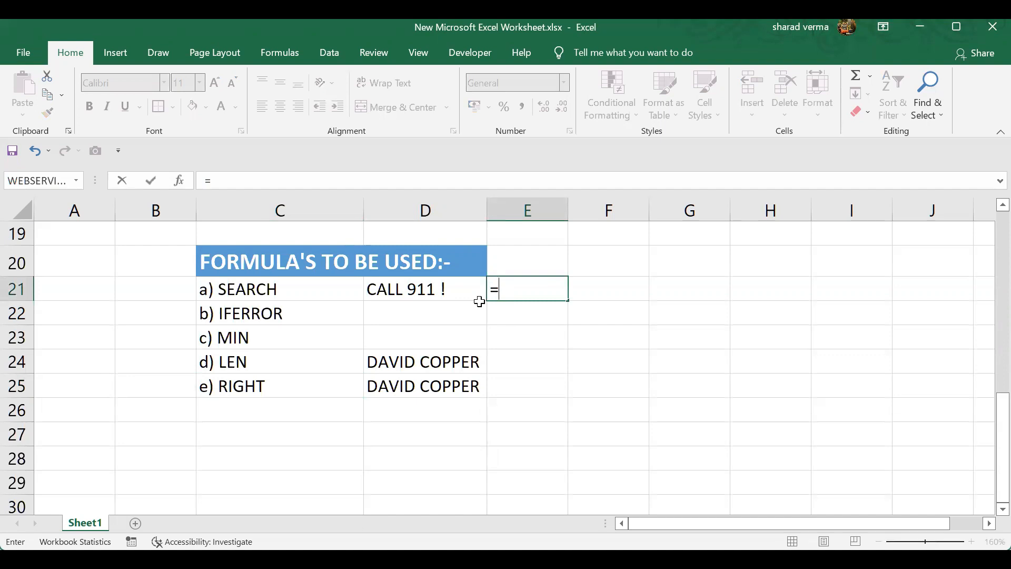
{"action": "type", "text": "SEARCH"}
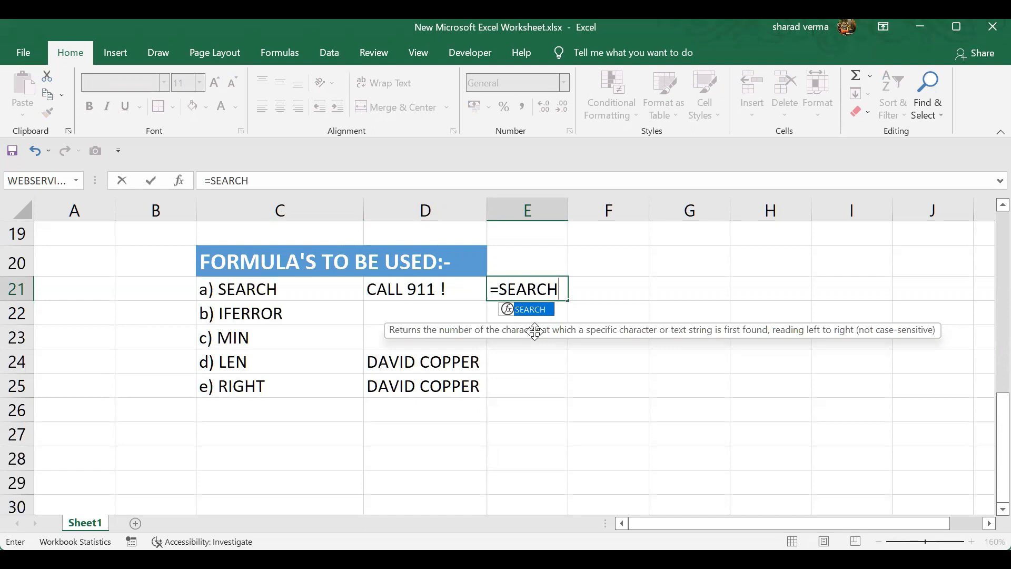
{"action": "type", "text": "(9"}
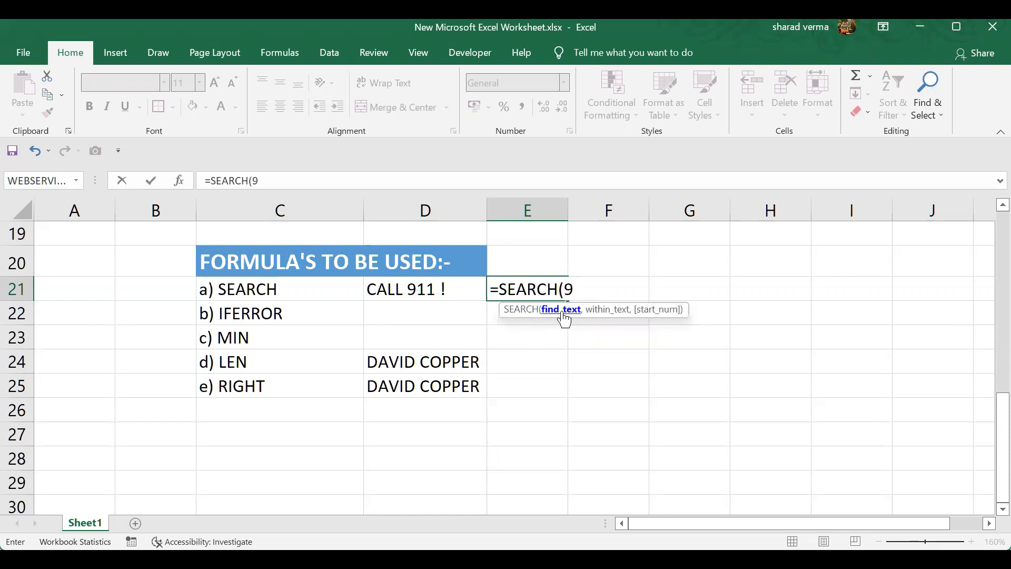
{"action": "type", "text": ","}
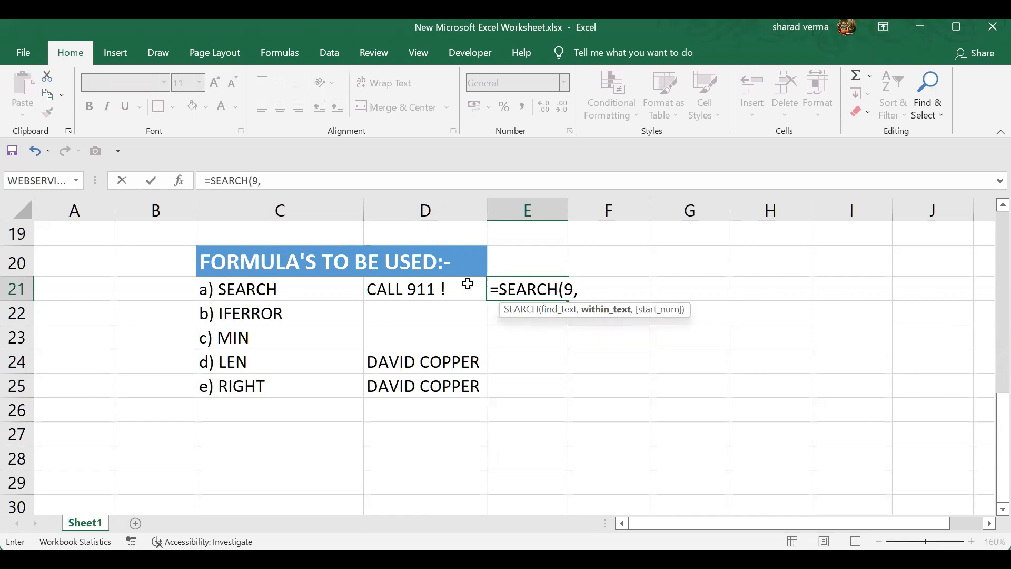
{"action": "left_click", "coordinate": [446, 288]}
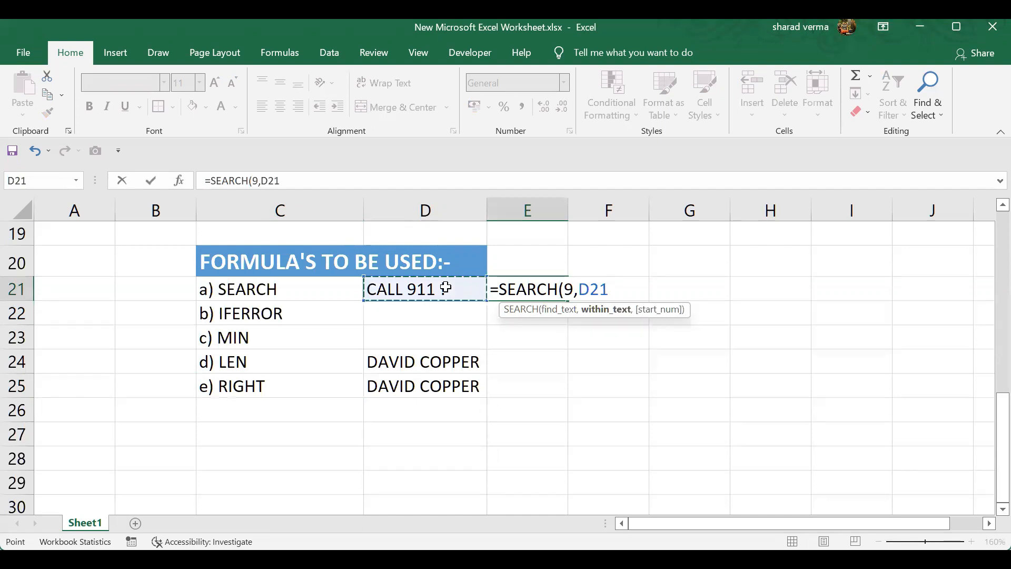
{"action": "type", "text": ")"}
{"action": "key", "text": "Return"}
{"action": "key", "text": "Up"}
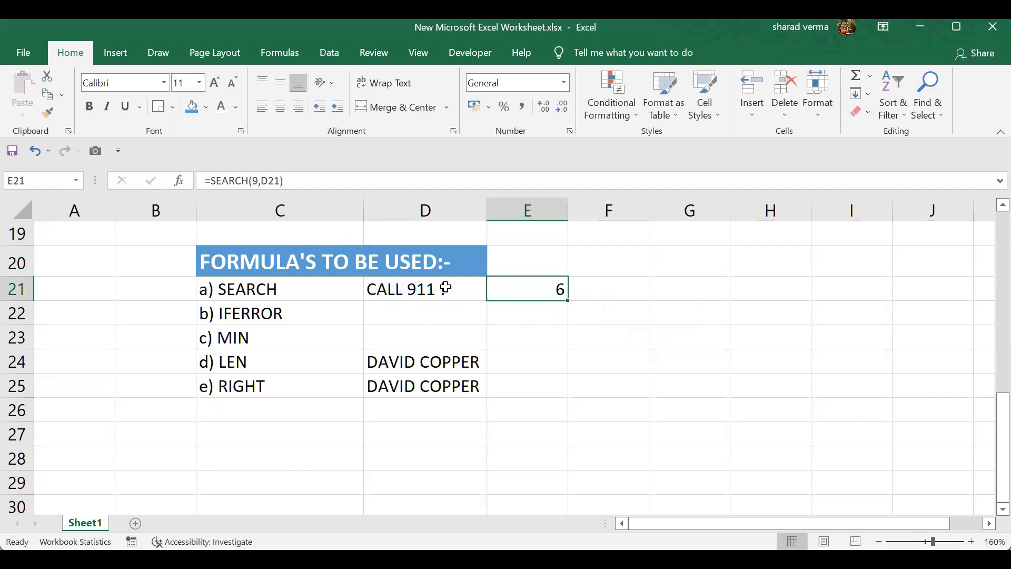
- Examine the arguments of the SEARCH formula in E21 and the characters in D21 up to the digit 9
{"action": "key", "text": "F2"}
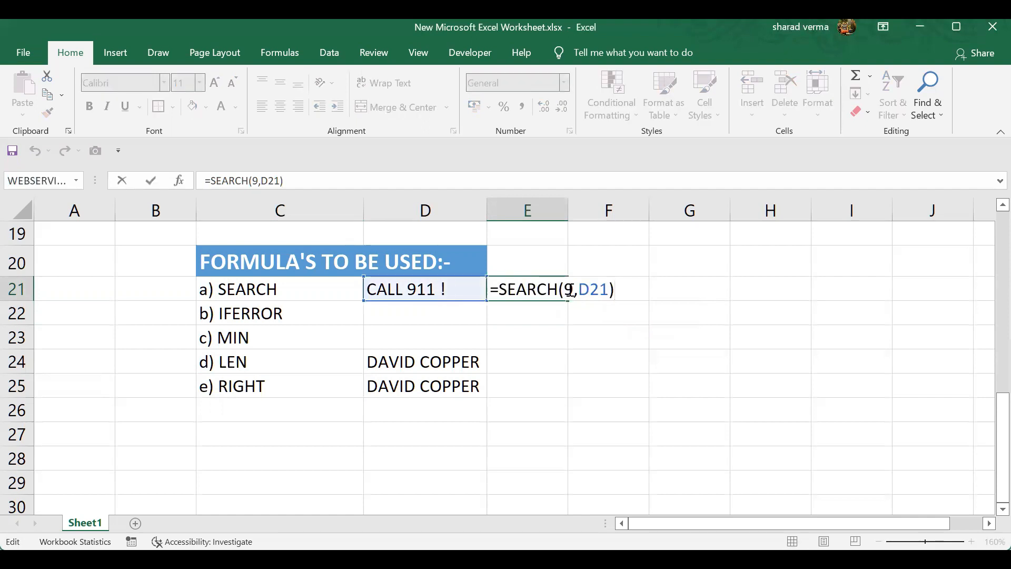
{"action": "left_click_drag", "start_coordinate": [578, 290], "coordinate": [610, 291]}
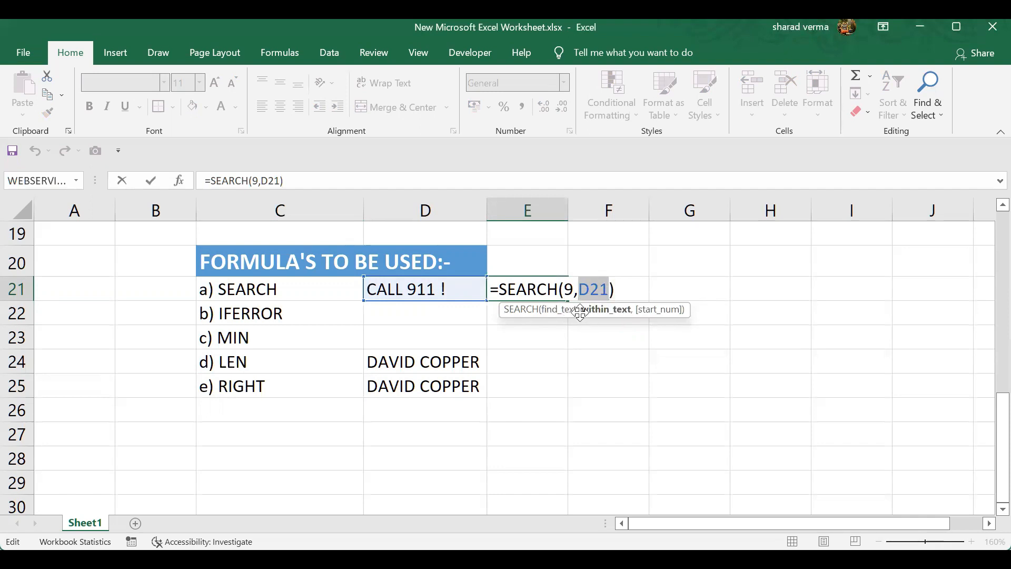
{"action": "key", "text": "ctrl+Return"}
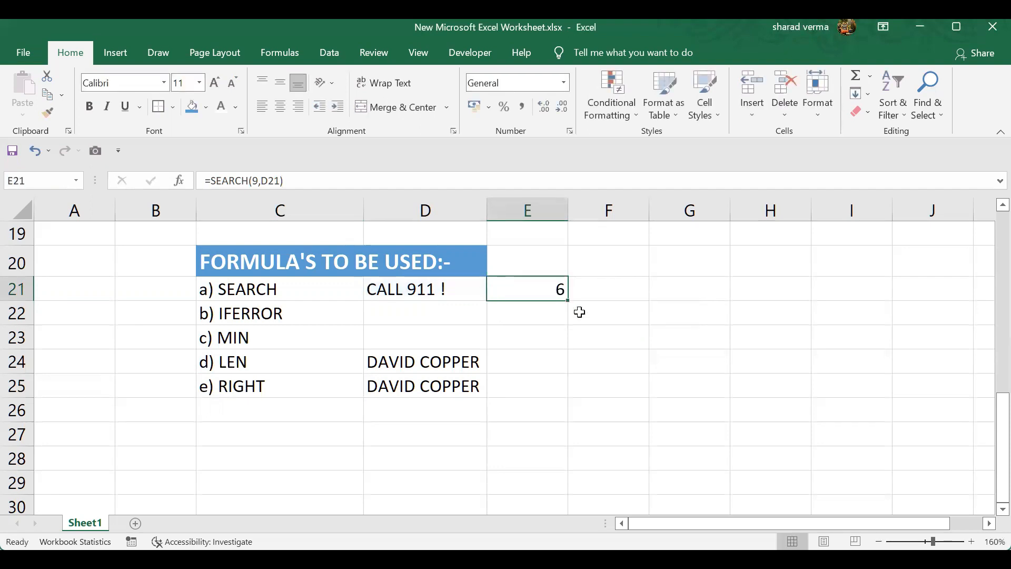
{"action": "double_click", "coordinate": [373, 287]}
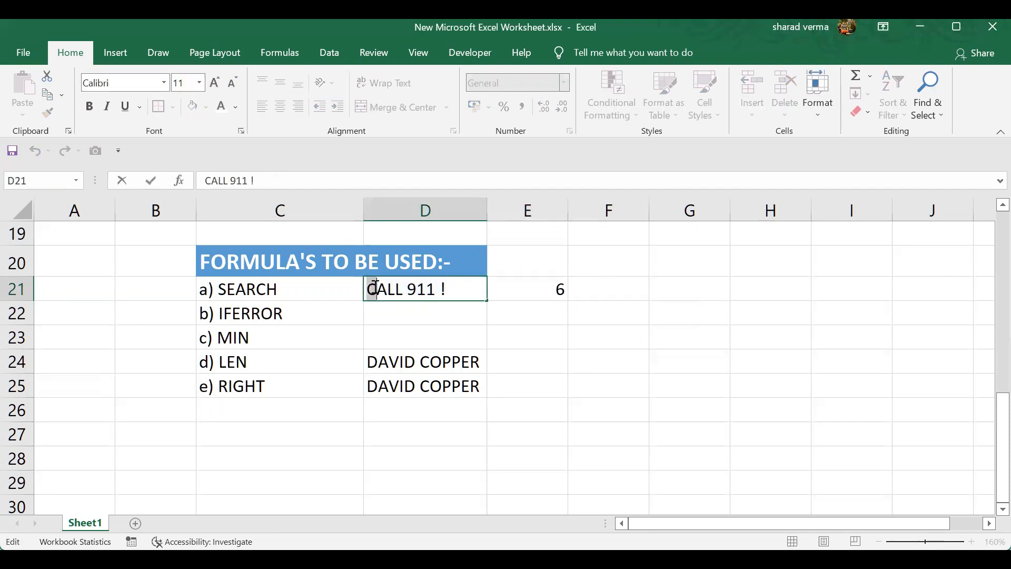
{"action": "left_click_drag", "start_coordinate": [373, 287], "coordinate": [417, 293]}
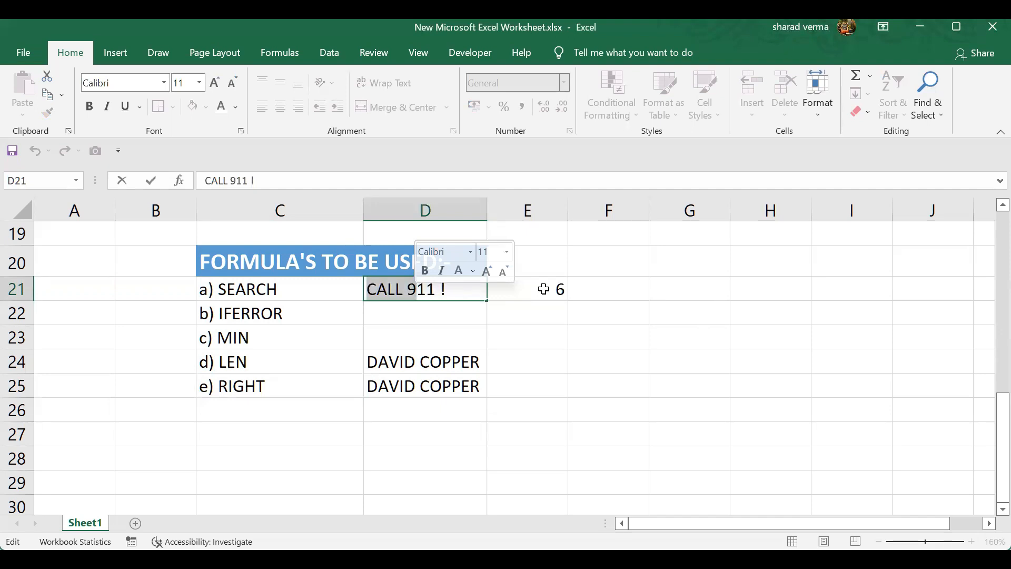
{"action": "key", "text": "Return"}
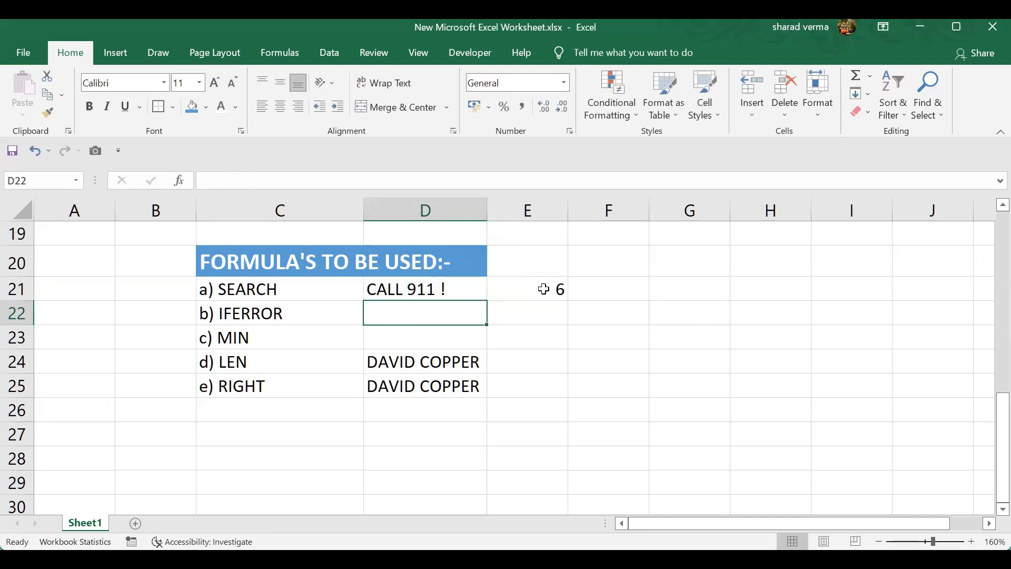
{"action": "key", "text": "Up"}
- Copy the SEARCH formula from E21 into cell D22, beside the IFERROR entry
{"action": "left_click", "coordinate": [544, 289]}
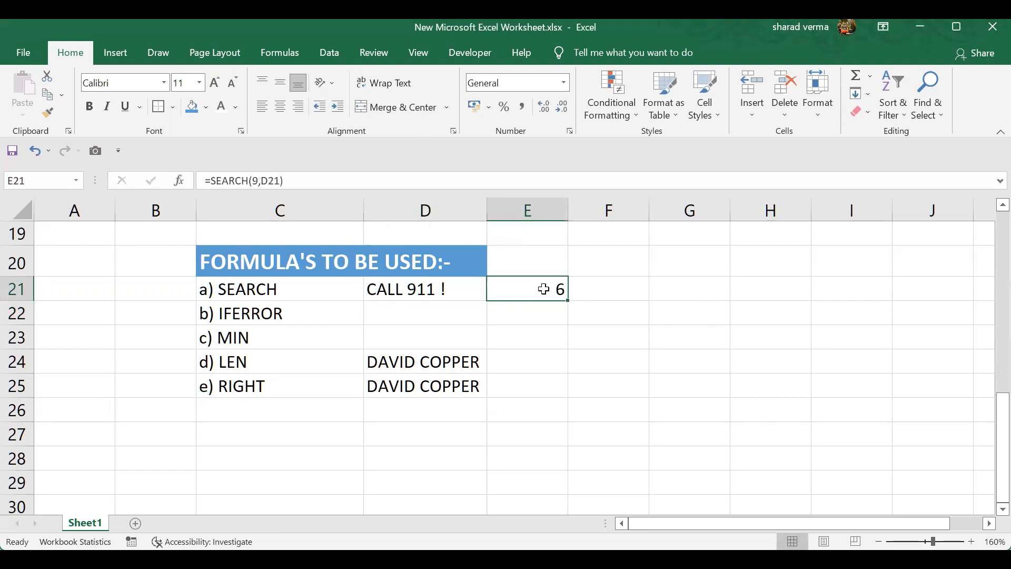
{"action": "key", "text": "ctrl+c"}
{"action": "key", "text": "Down"}
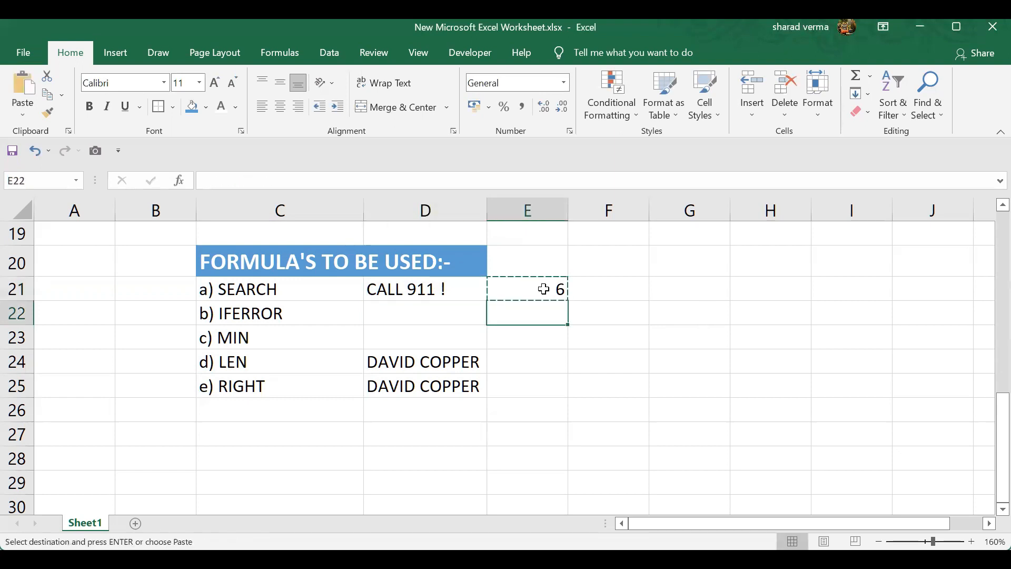
{"action": "key", "text": "Left"}
{"action": "key", "text": "ctrl+v"}
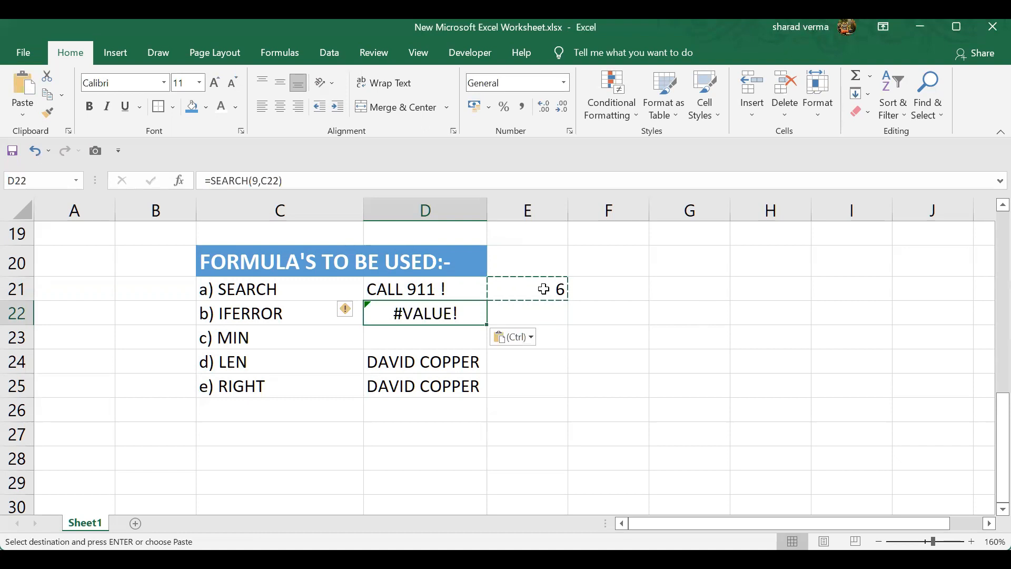
{"action": "key", "text": "Escape"}
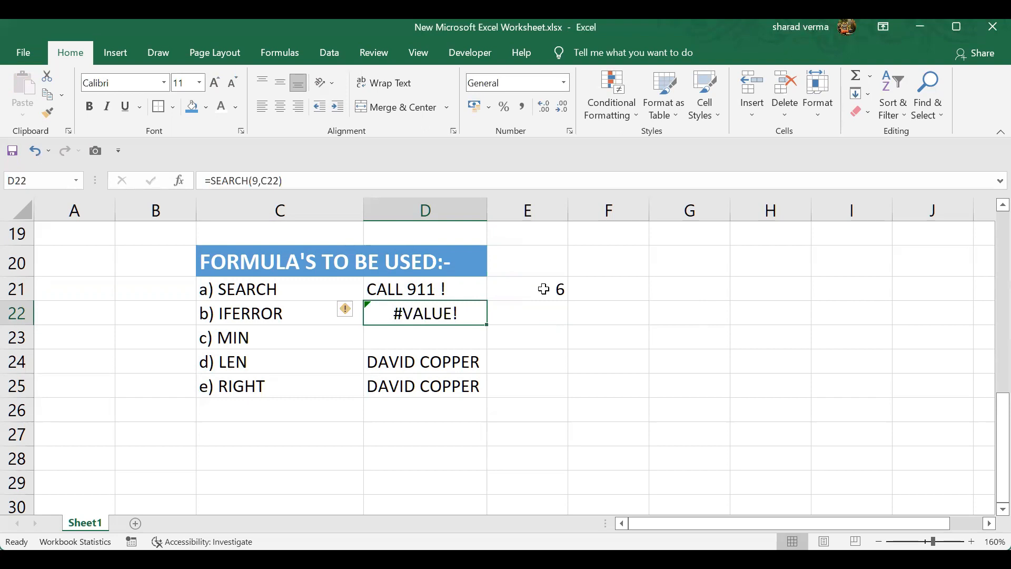
- Wrap the SEARCH formula in D22 in IFERROR with "Re-Check" as the value returned on an error
{"action": "key", "text": "F2"}
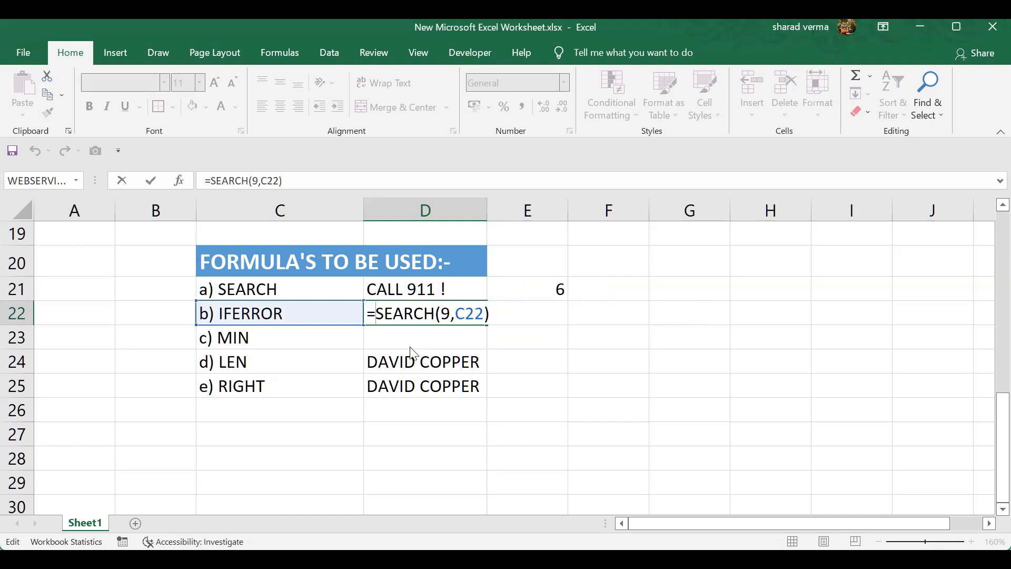
{"action": "type", "text": "IFERROR("}
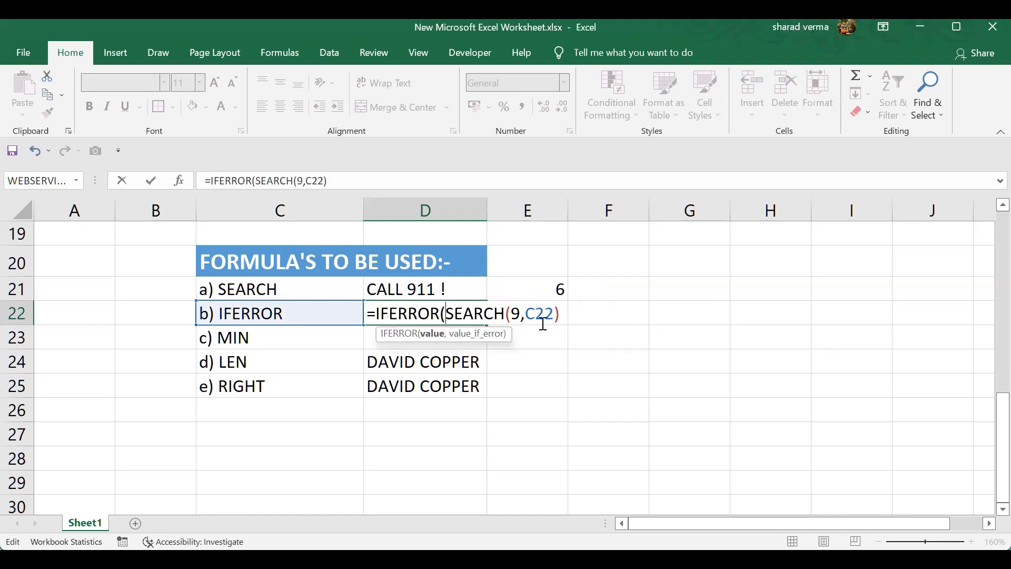
{"action": "left_click", "coordinate": [562, 315]}
{"action": "type", "text": ",\""}
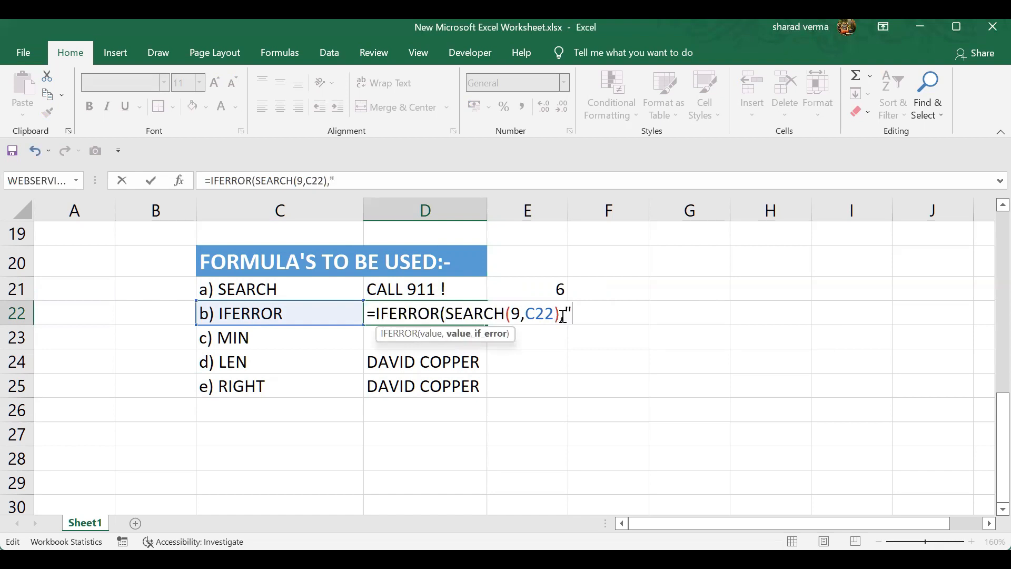
{"action": "type", "text": "Re-Chech"}
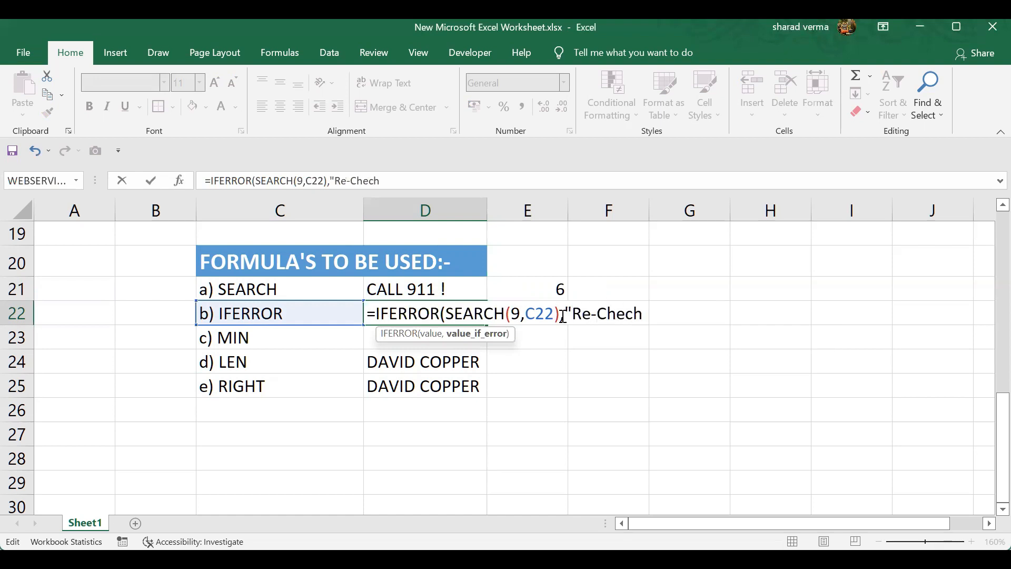
{"action": "key", "text": "BackSpace"}
{"action": "key", "text": "BackSpace"}
{"action": "type", "text": "K"}
{"action": "key", "text": "BackSpace"}
{"action": "type", "text": "k\")"}
{"action": "key", "text": "Return"}
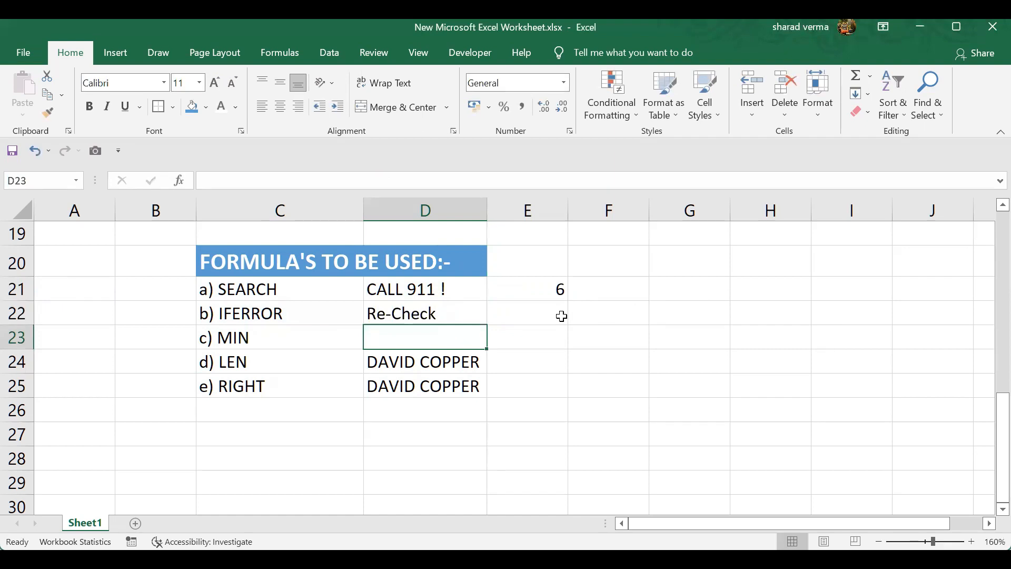
{"action": "key", "text": "Up"}
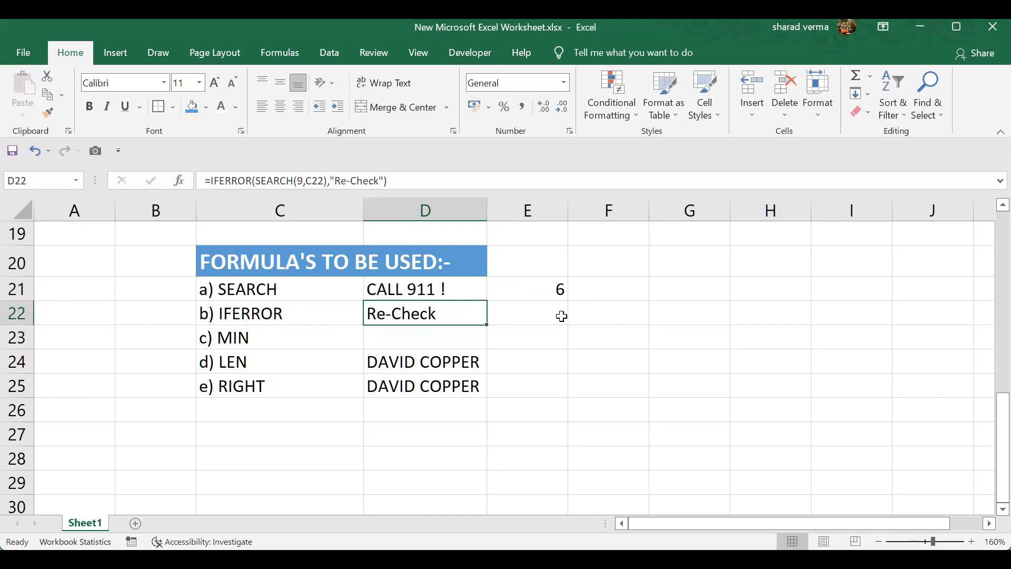
- Start a MIN formula in cell D23, beside the MIN entry, with 3 as its first number
{"action": "key", "text": "Down"}
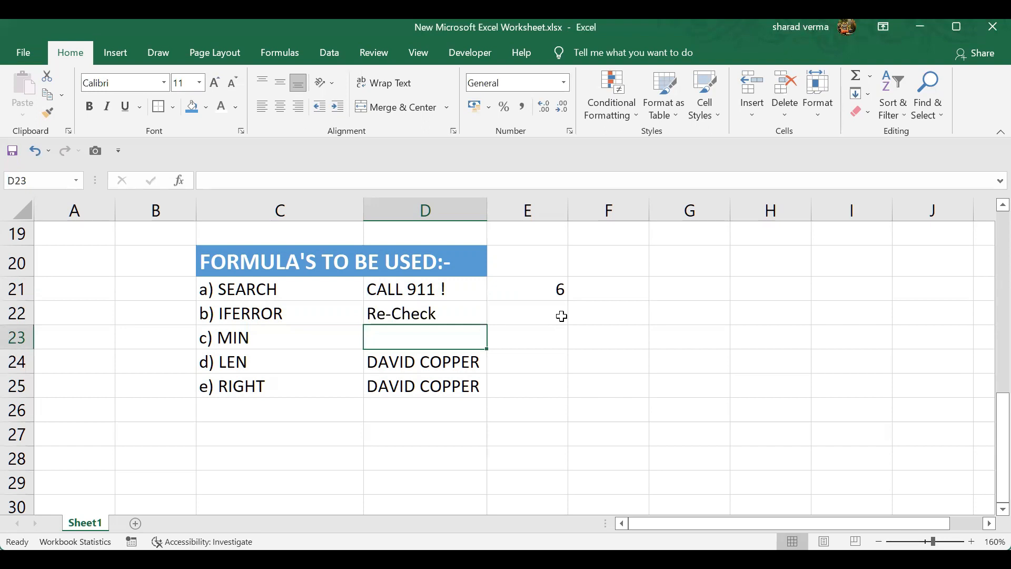
{"action": "type", "text": "="}
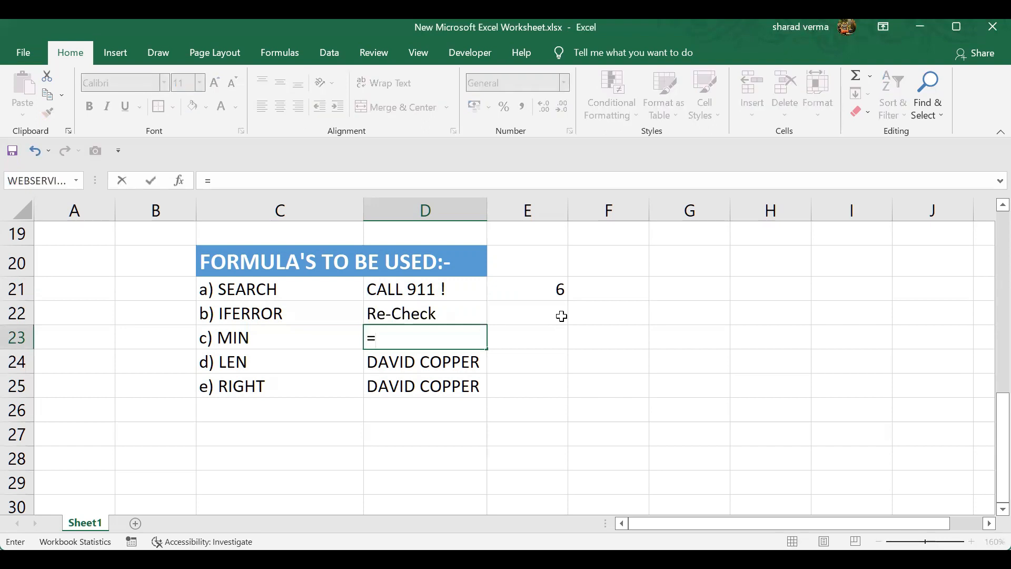
{"action": "type", "text": "MIN(3"}
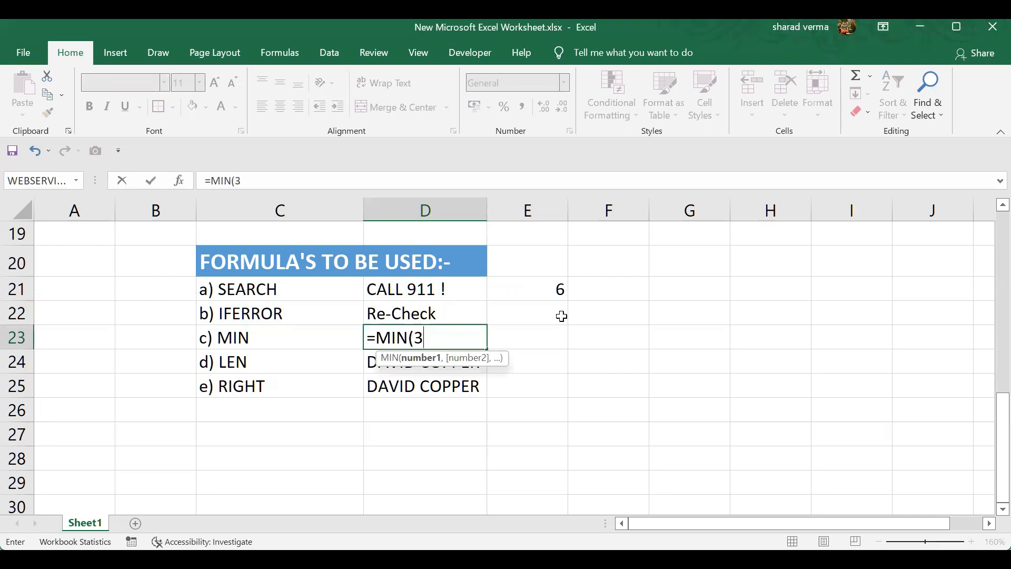
{"action": "type", "text": ".5.8.1.6"}
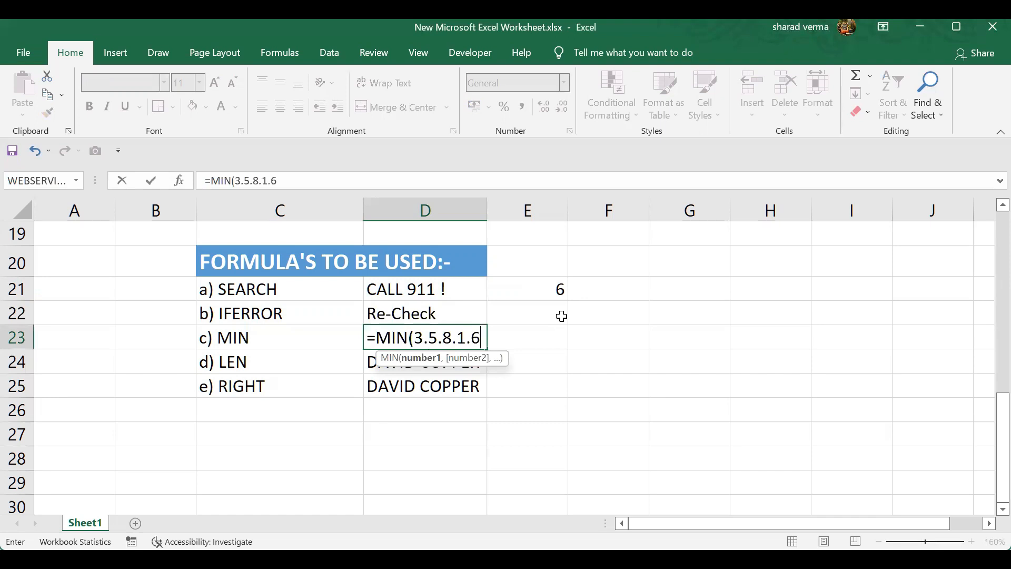
{"action": "key", "text": "BackSpace"}
{"action": "key", "text": "BackSpace"}
{"action": "key", "text": "BackSpace"}
{"action": "key", "text": "BackSpace"}
{"action": "key", "text": "BackSpace"}
{"action": "key", "text": "BackSpace"}
{"action": "key", "text": "BackSpace"}
{"action": "key", "text": "BackSpace"}
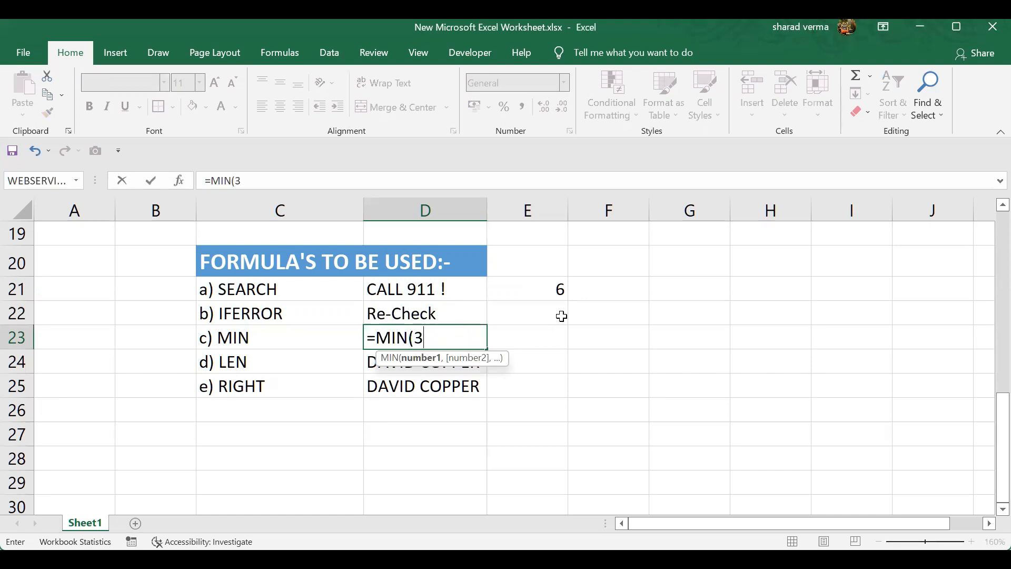
- Complete the formula in D23 as =MIN(3,6,7,9,1) and review its arguments in the cell
{"action": "type", "text": ",6,7"}
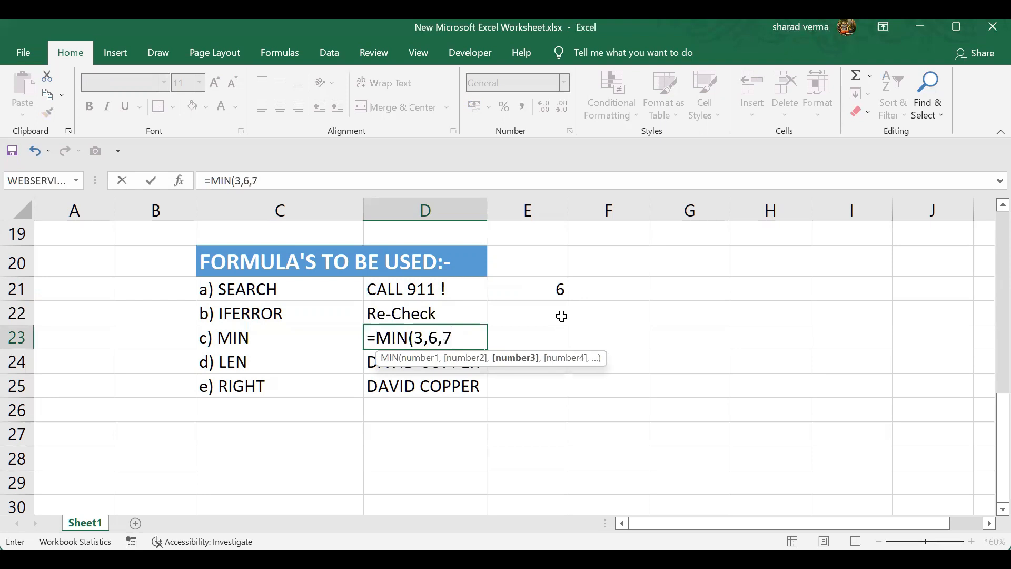
{"action": "type", "text": ",9,"}
{"action": "type", "text": "1"}
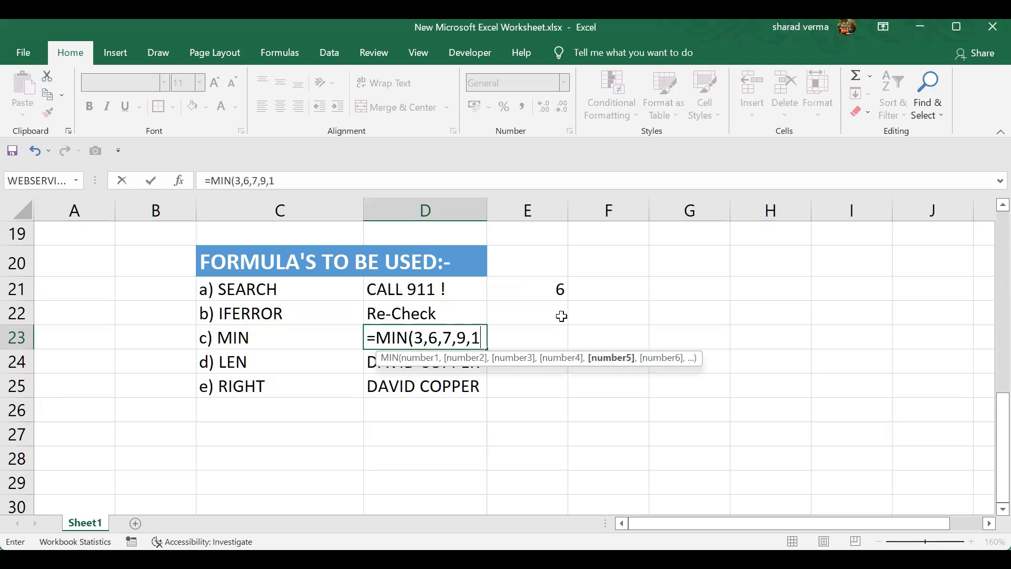
{"action": "type", "text": ")"}
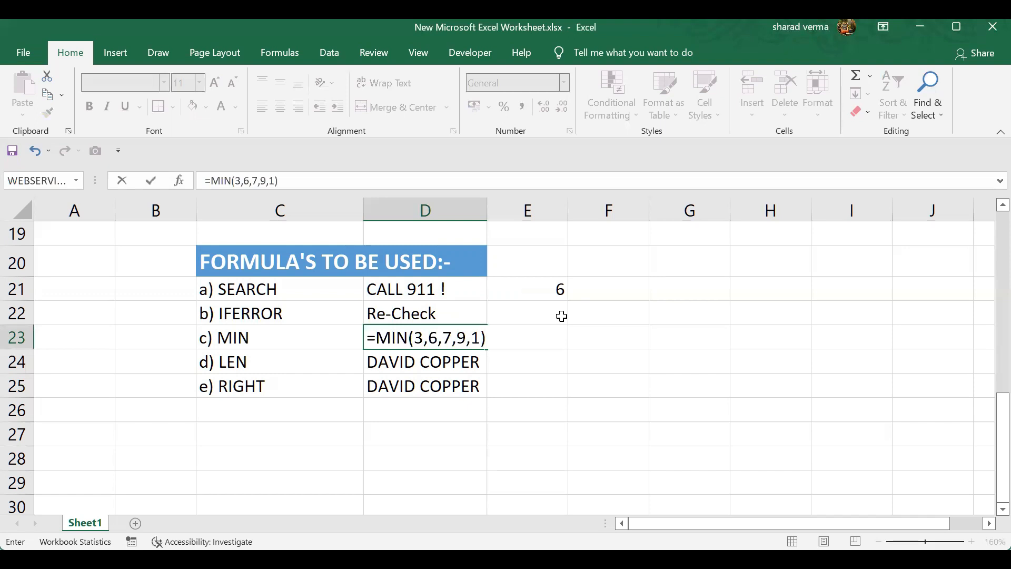
{"action": "key", "text": "Return"}
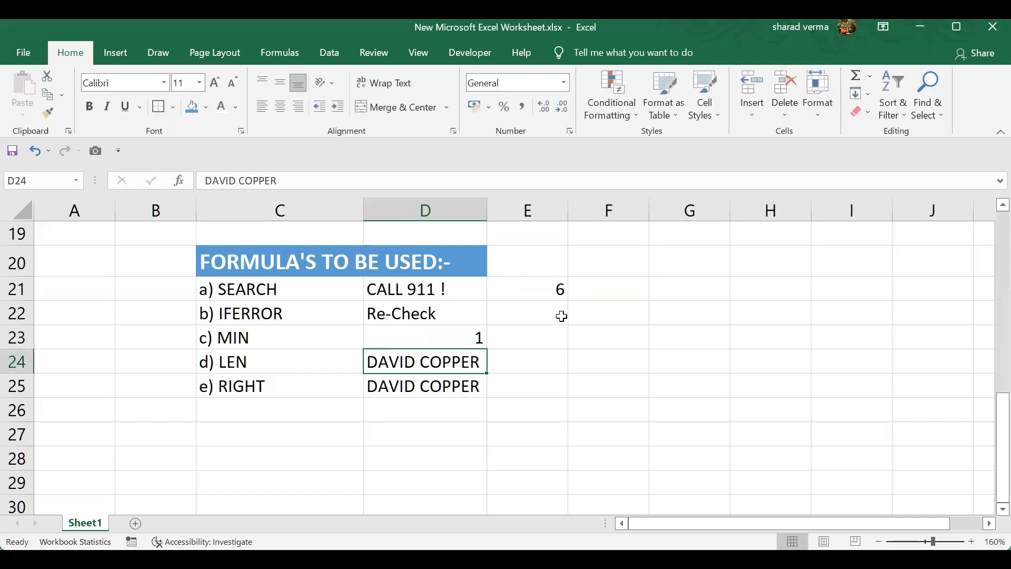
{"action": "key", "text": "Up"}
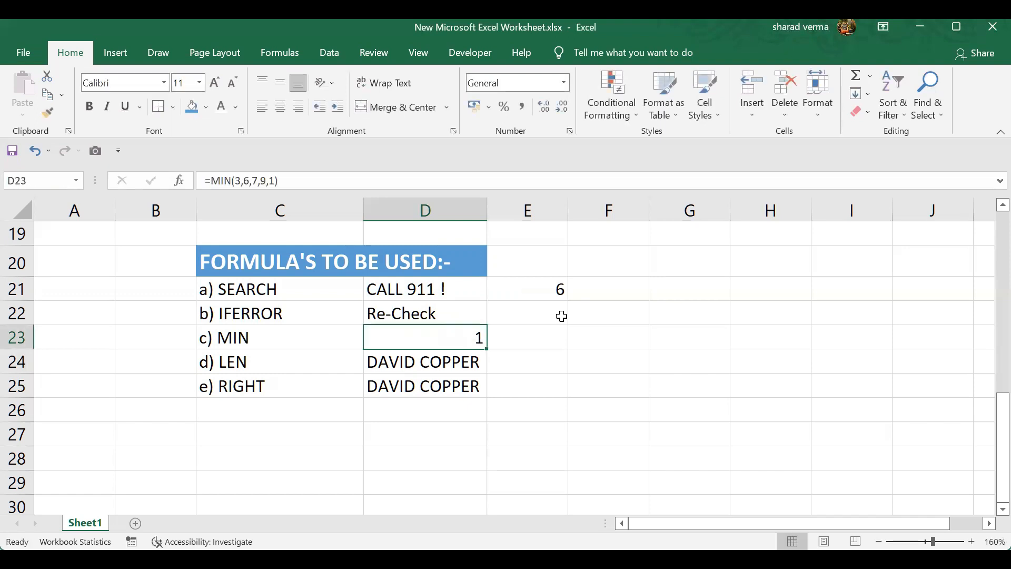
{"action": "key", "text": "F2"}
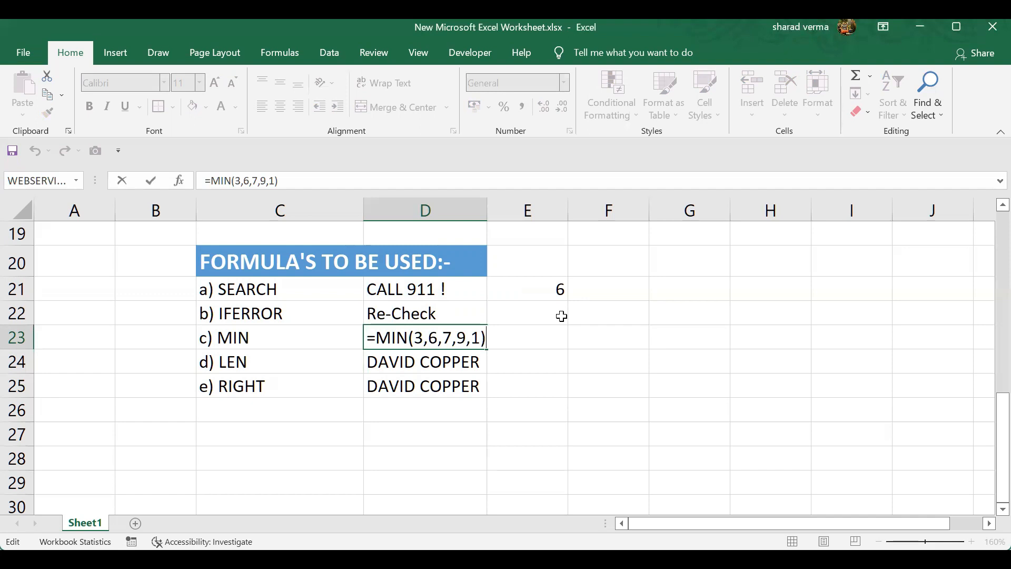
{"action": "key", "text": "Return"}
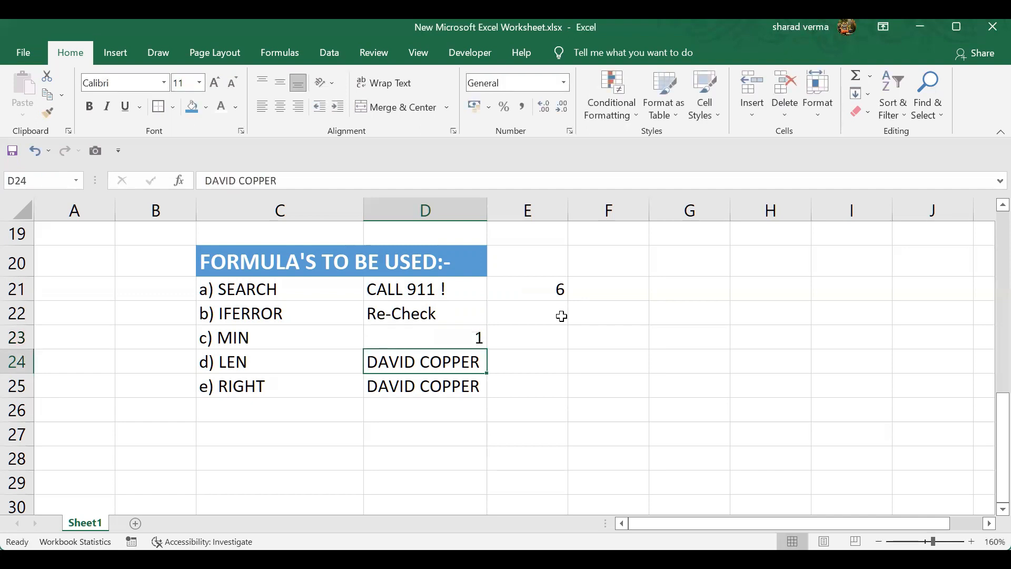
- Enter the formula =LEN(D24) in cell E24 to count the characters in the text beside it, and highlight that text
{"action": "key", "text": "Right"}
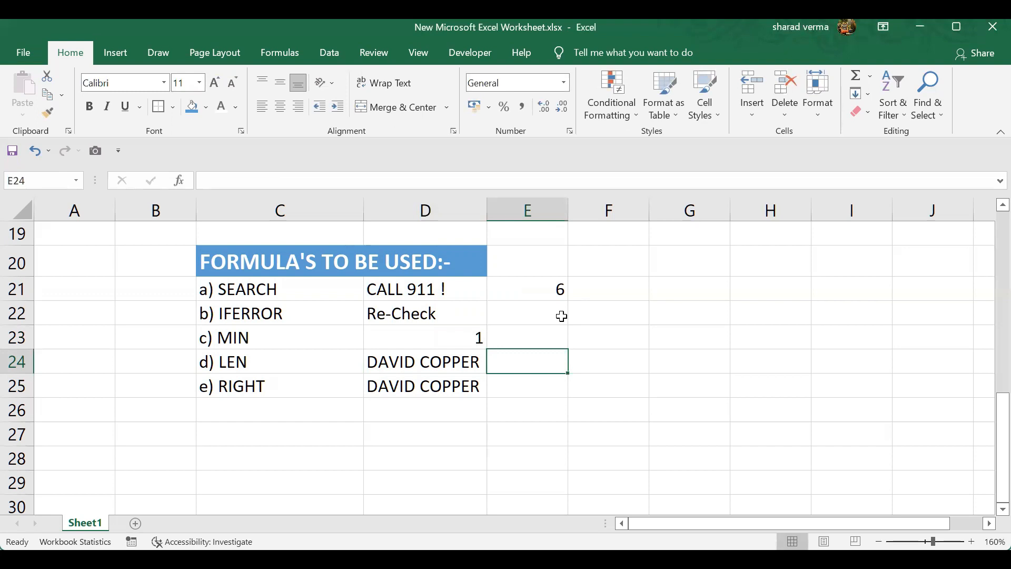
{"action": "type", "text": "="}
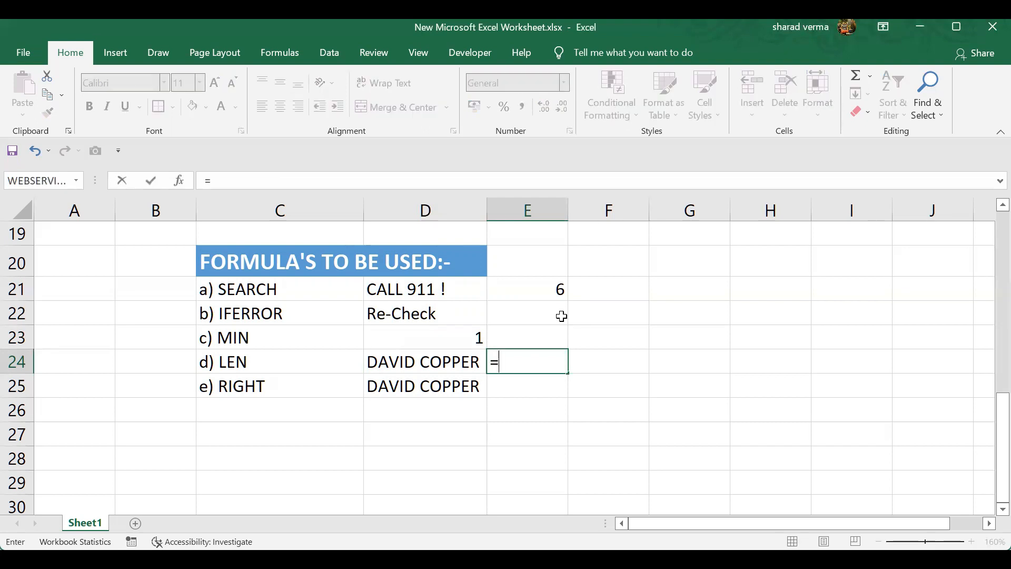
{"action": "type", "text": "LEN"}
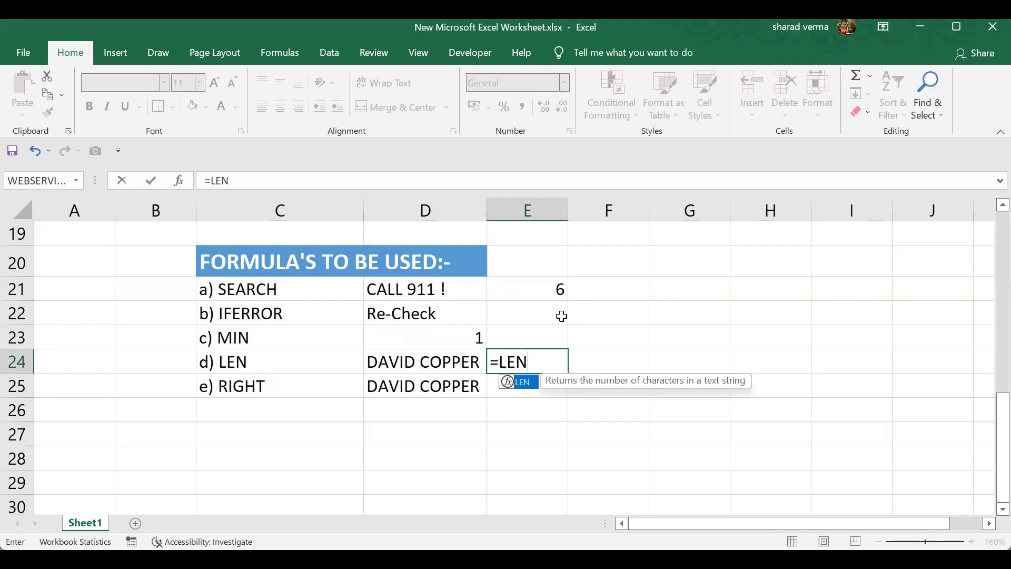
{"action": "type", "text": "("}
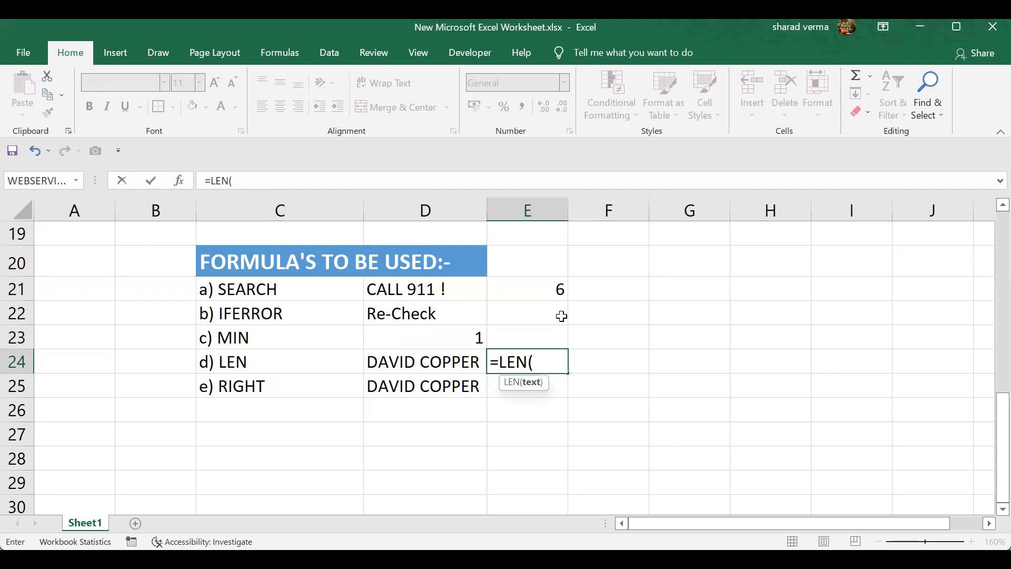
{"action": "key", "text": "Left"}
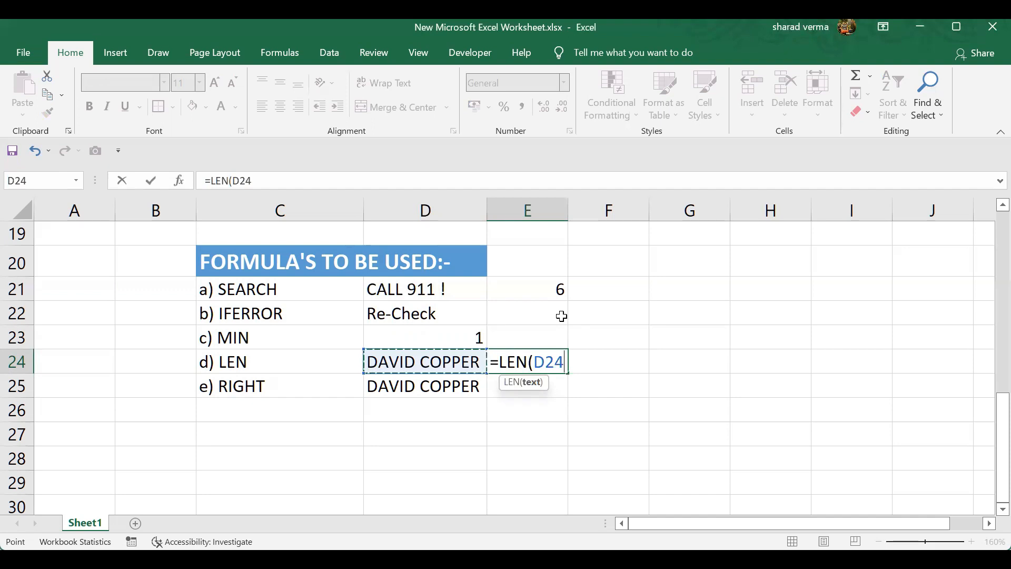
{"action": "type", "text": ")"}
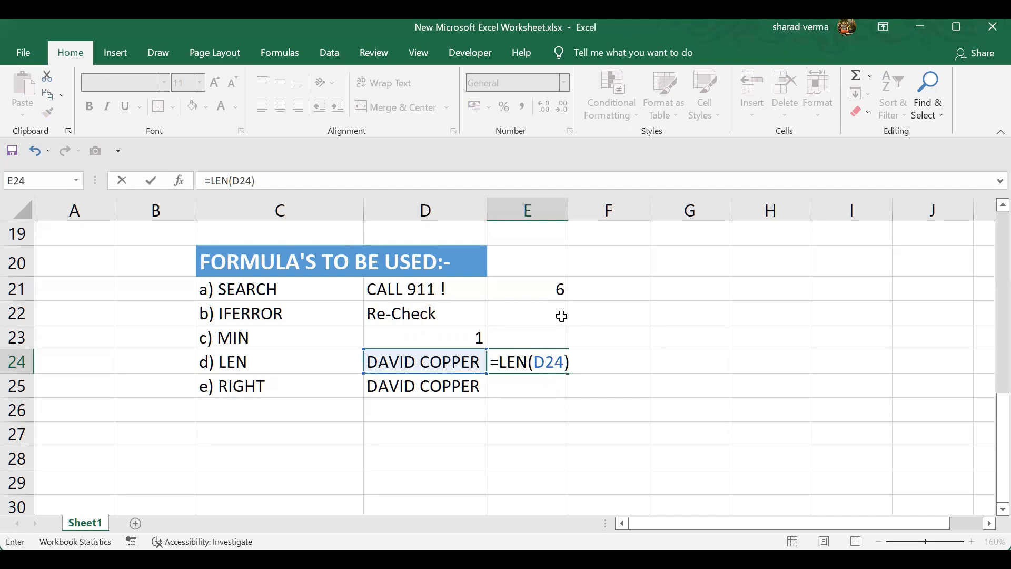
{"action": "key", "text": "Return"}
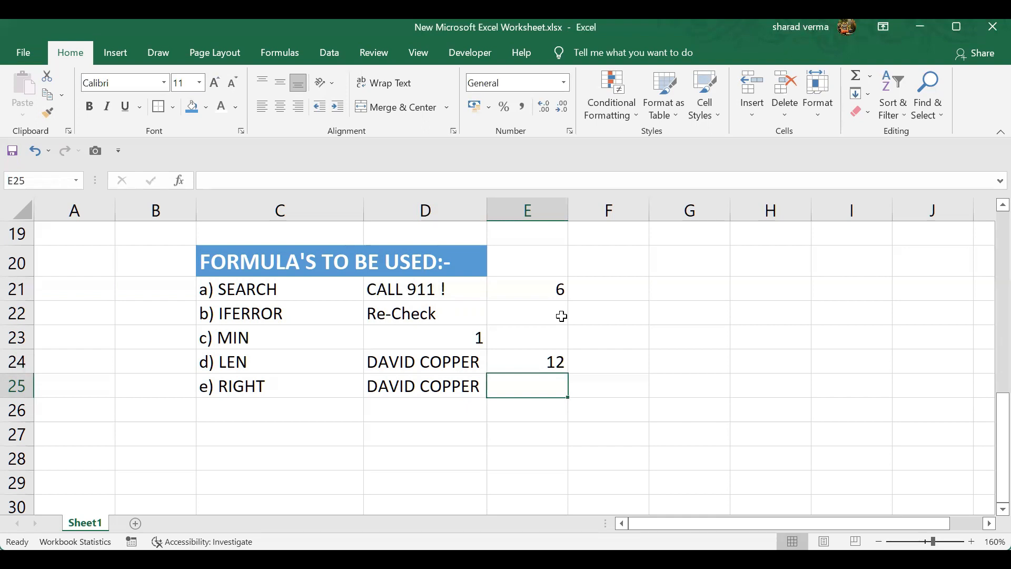
{"action": "left_click", "coordinate": [366, 360]}
{"action": "double_click", "coordinate": [376, 361]}
{"action": "left_click_drag", "start_coordinate": [376, 361], "coordinate": [484, 362]}
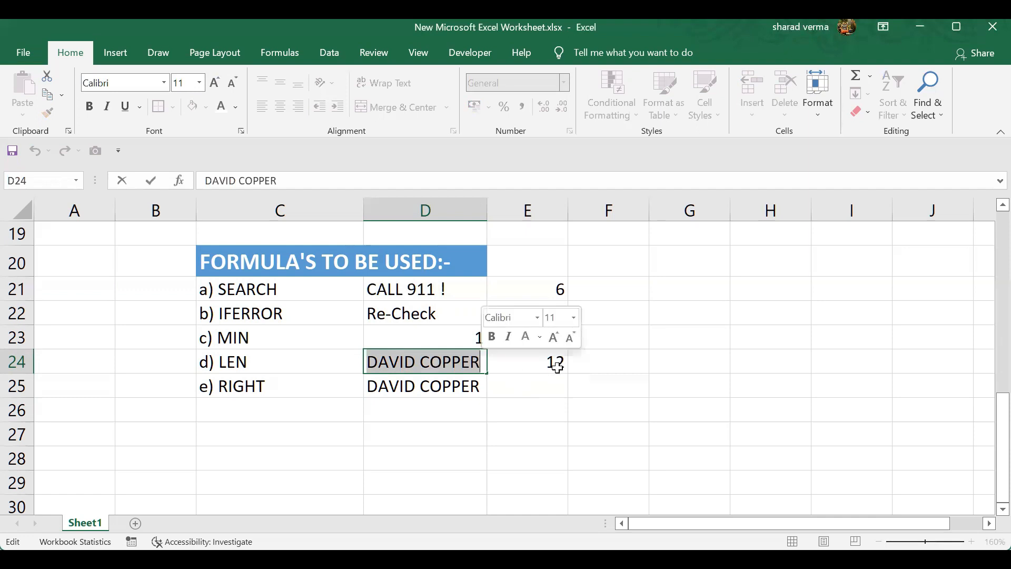
- Enter the formula =RIGHT(D25,6) in cell E25 and highlight the last six characters of the text in D25
{"action": "left_click", "coordinate": [550, 385]}
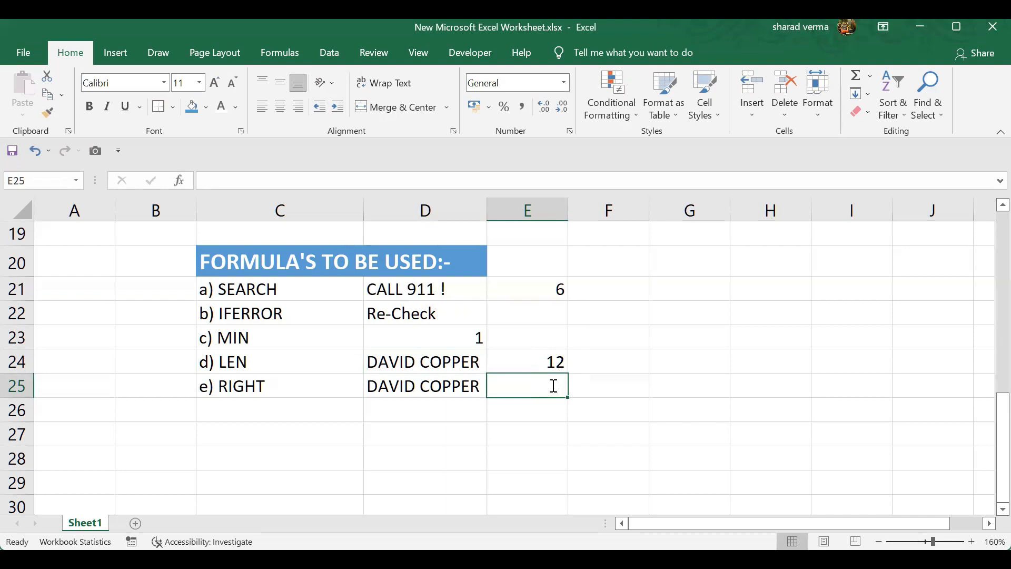
{"action": "type", "text": "=RIGHT("}
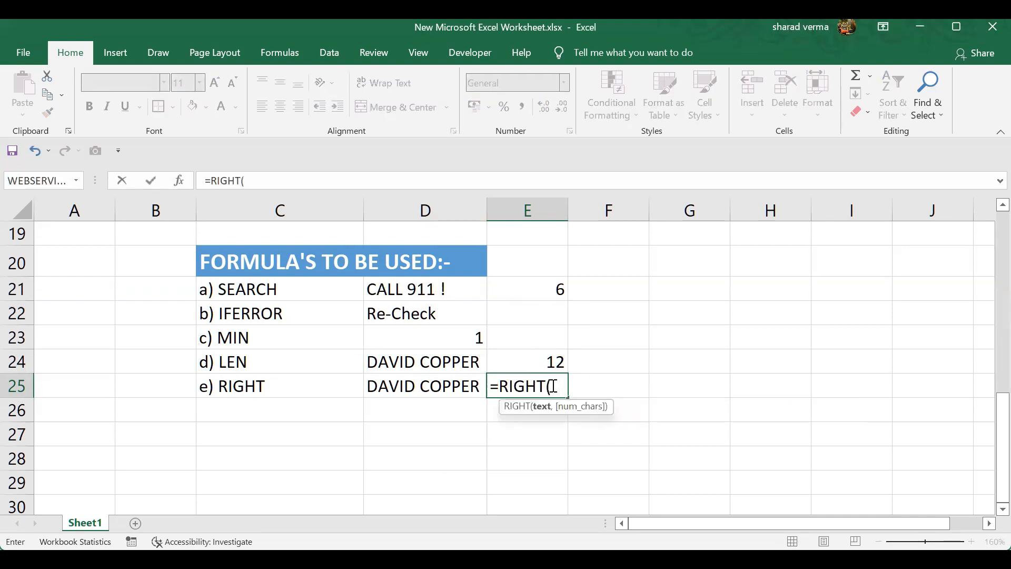
{"action": "key", "text": "Left"}
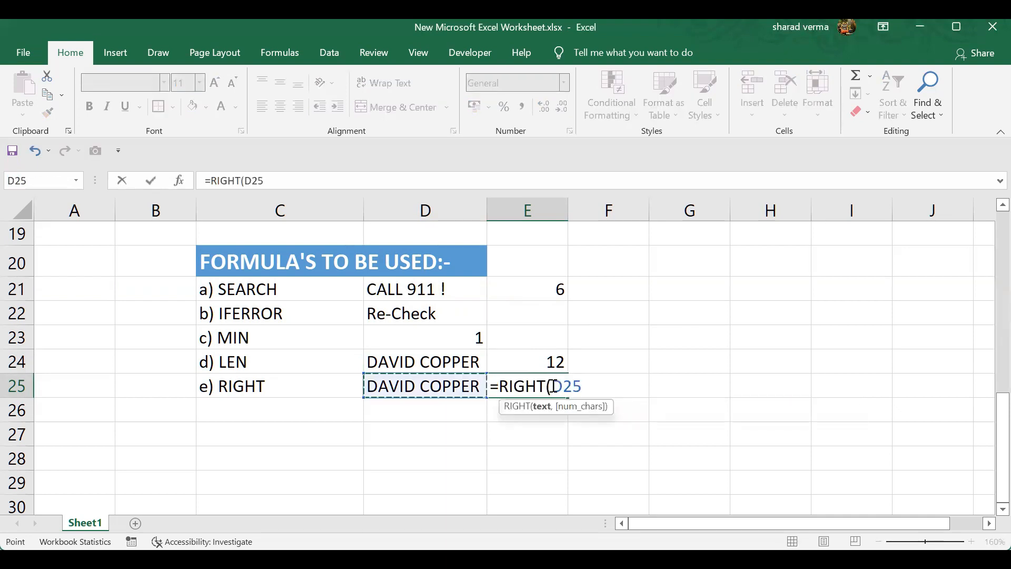
{"action": "type", "text": ","}
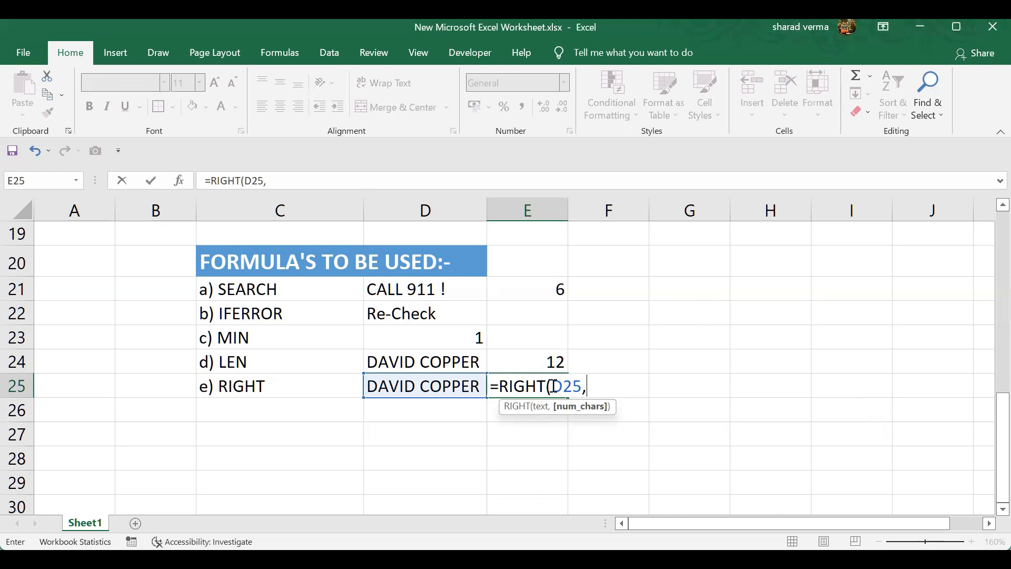
{"action": "type", "text": "6)"}
{"action": "key", "text": "Return"}
{"action": "left_click", "coordinate": [552, 386]}
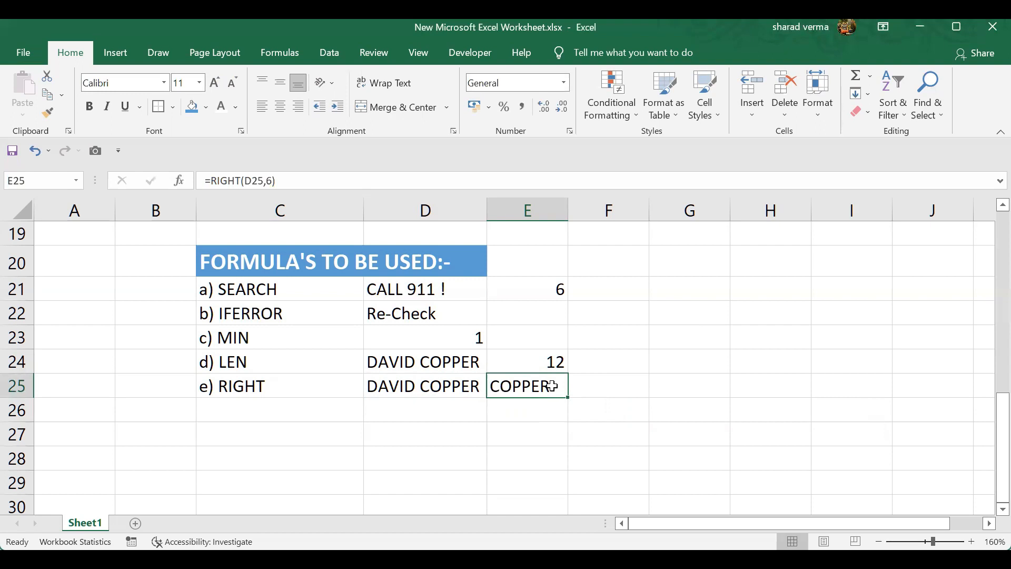
{"action": "double_click", "coordinate": [479, 387]}
{"action": "left_click_drag", "start_coordinate": [465, 386], "coordinate": [423, 387]}
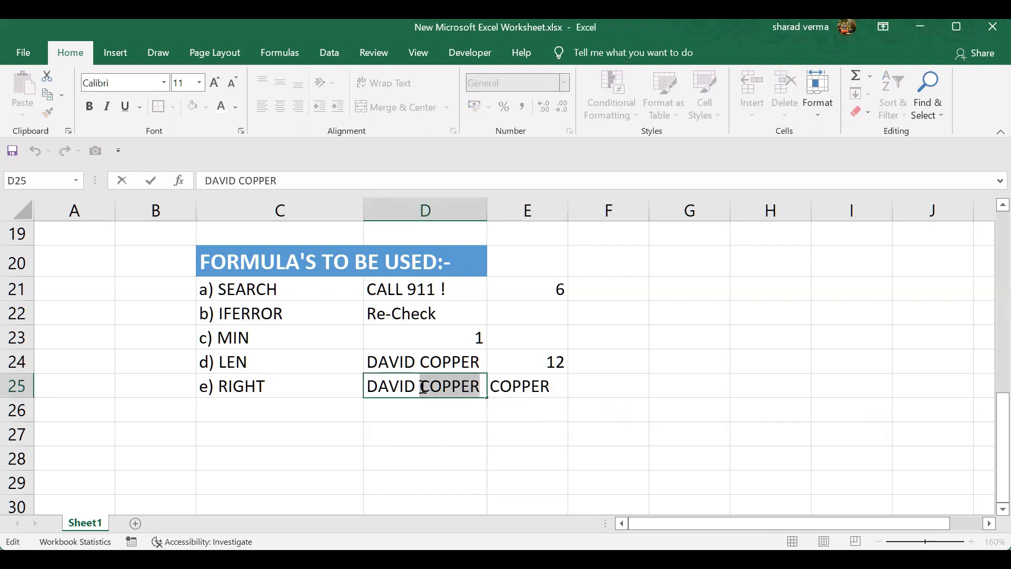
- Set the num_chars argument of the RIGHT formula in E25 to 2 and point out the ending characters in D25
{"action": "left_click", "coordinate": [548, 389]}
{"action": "double_click", "coordinate": [549, 389]}
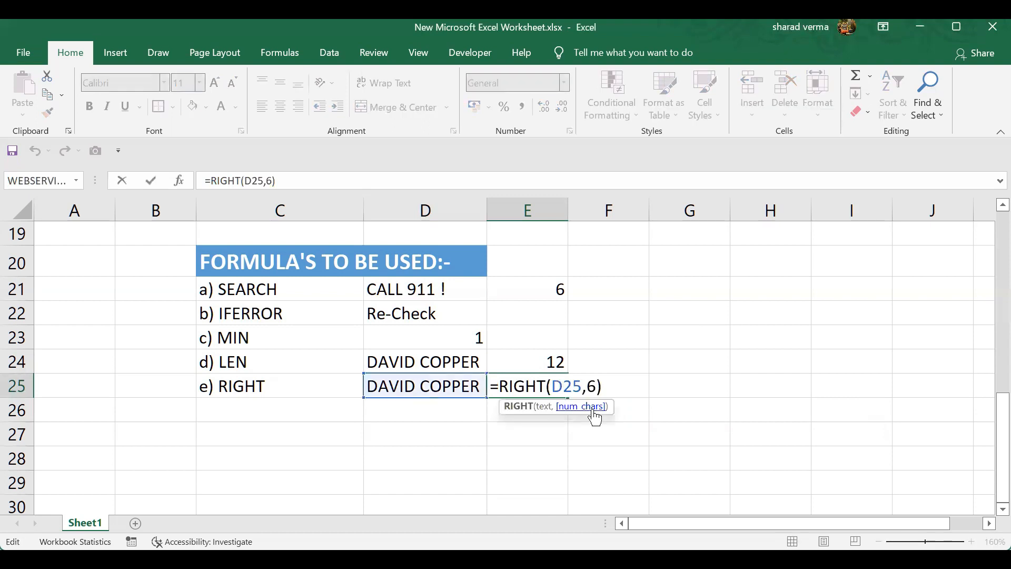
{"action": "left_click", "coordinate": [594, 412]}
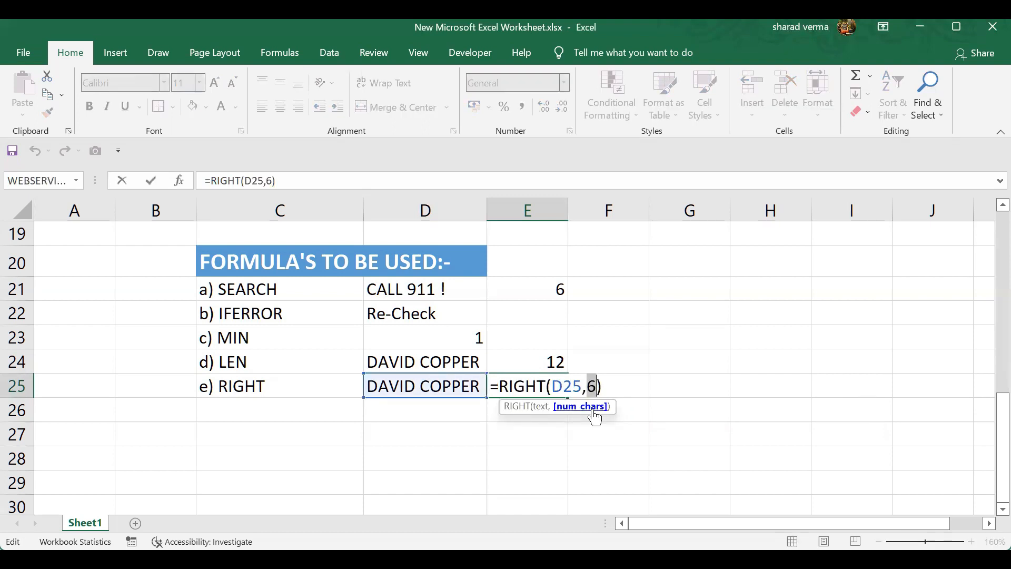
{"action": "key", "text": "BackSpace"}
{"action": "type", "text": "2"}
{"action": "key", "text": "Return"}
{"action": "left_click", "coordinate": [480, 387]}
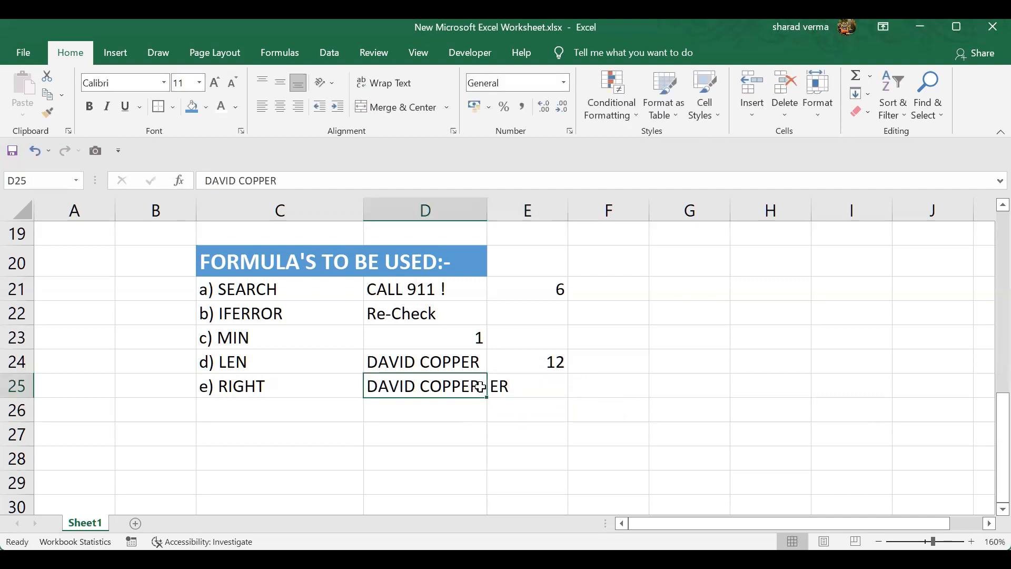
{"action": "double_click", "coordinate": [480, 387]}
{"action": "left_click_drag", "start_coordinate": [479, 388], "coordinate": [467, 389]}
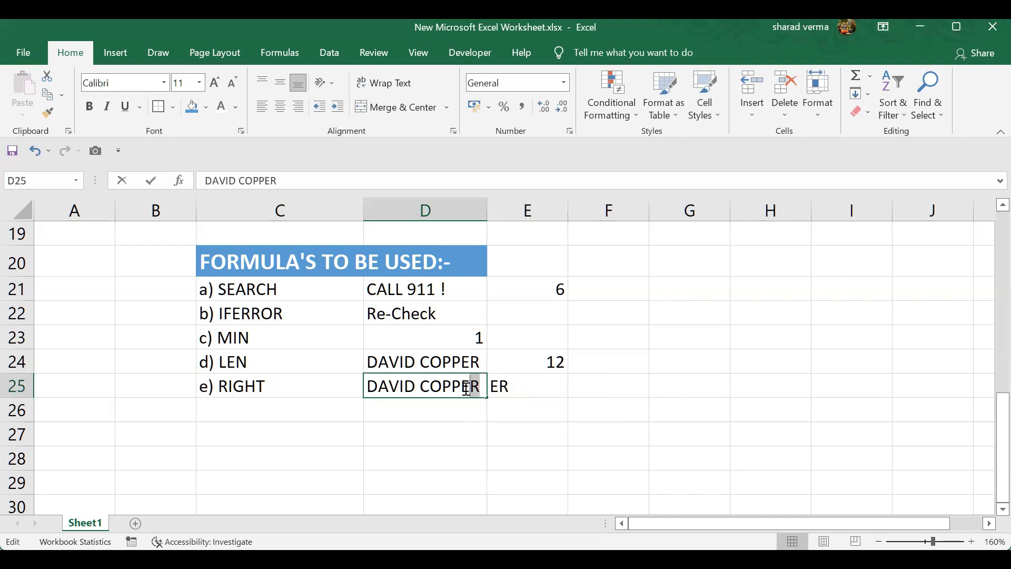
{"action": "left_click", "coordinate": [546, 387]}
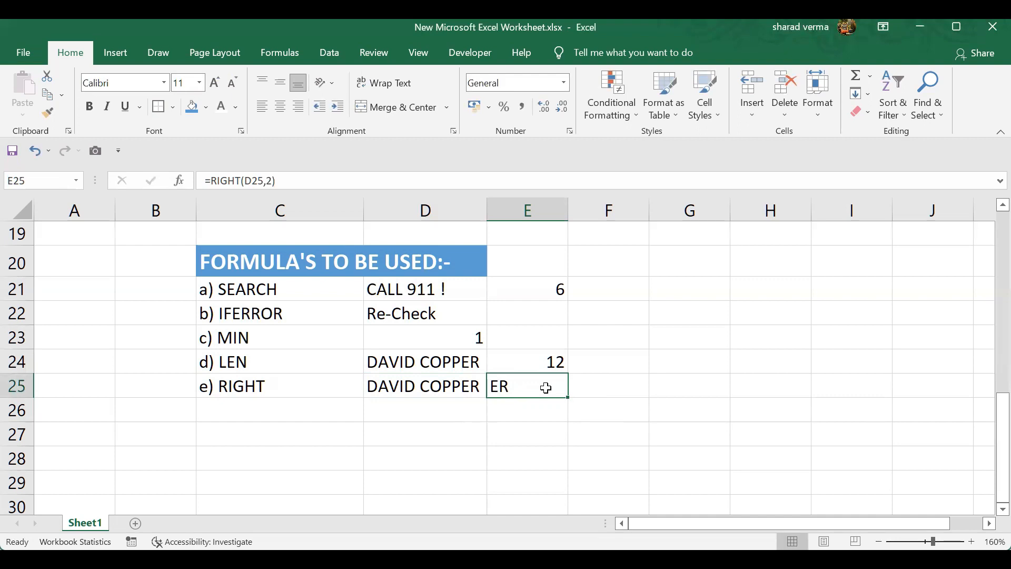
- Enter =SEARCH({0,1,2,3,4,5,6,7,8,9},C5) as an array formula in D5, highlighting its find_text argument along the way
{"action": "scroll", "coordinate": [547, 388], "scroll_direction": "up", "scroll_amount": 6}
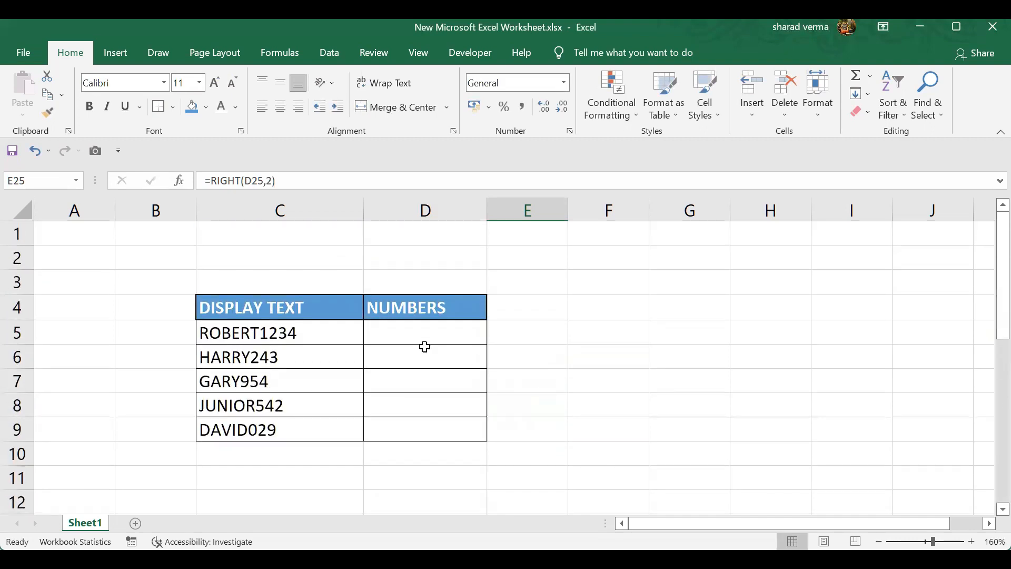
{"action": "left_click", "coordinate": [404, 327]}
{"action": "type", "text": "="}
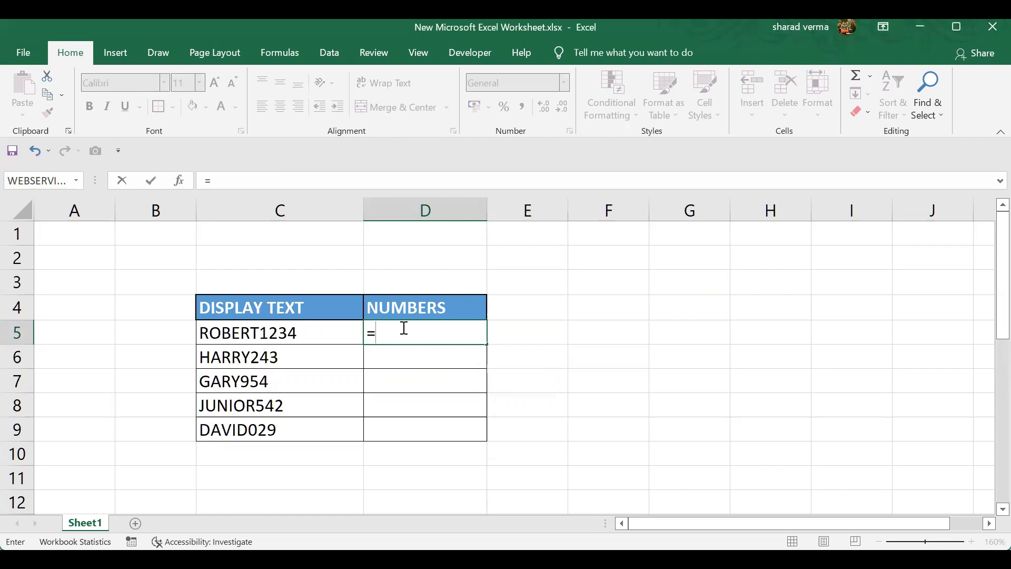
{"action": "type", "text": "SEARCH("}
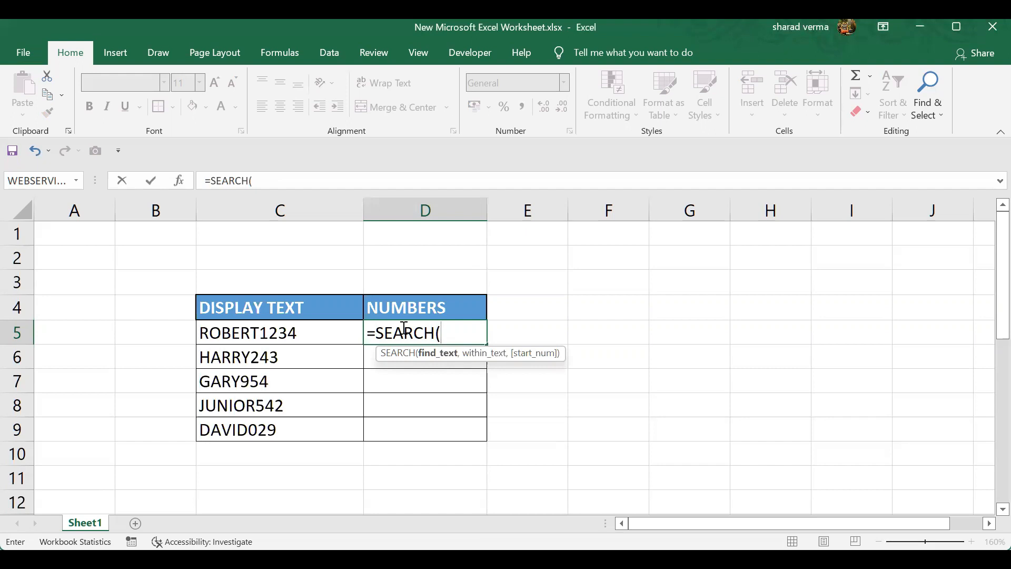
{"action": "type", "text": "{0,1,2,3,4,5,"}
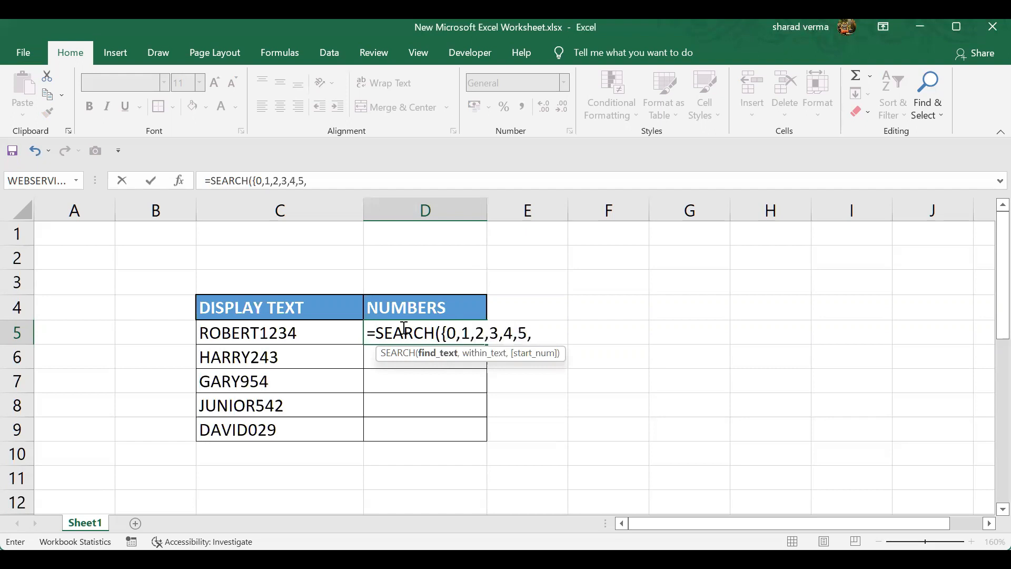
{"action": "type", "text": "6,7,8,9}"}
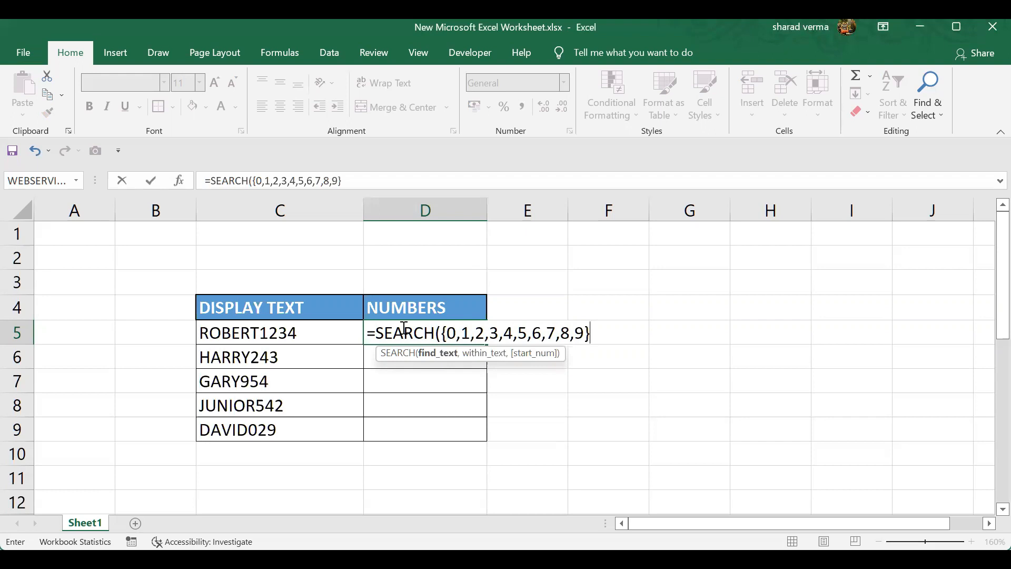
{"action": "type", "text": ","}
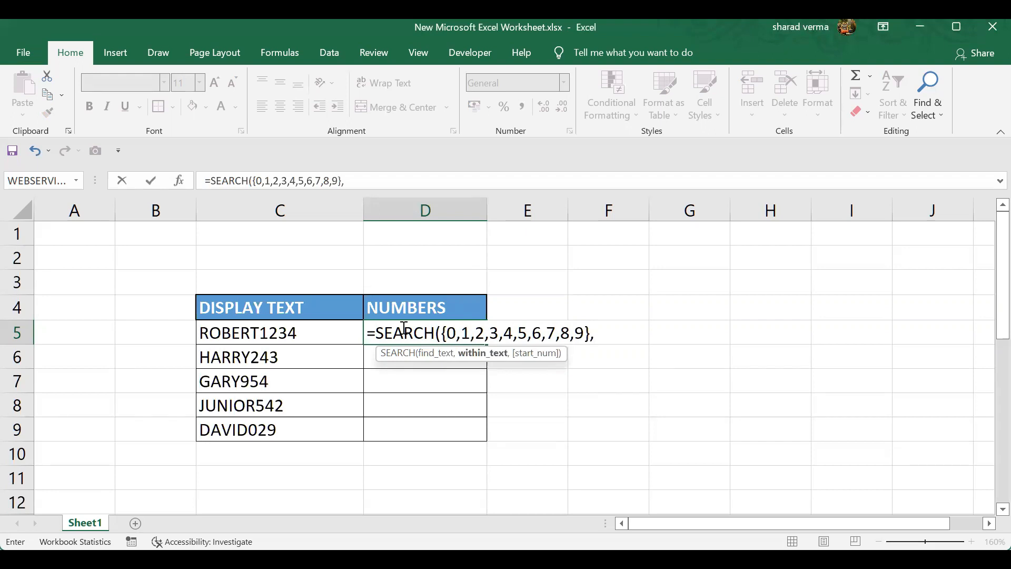
{"action": "left_click", "coordinate": [437, 353]}
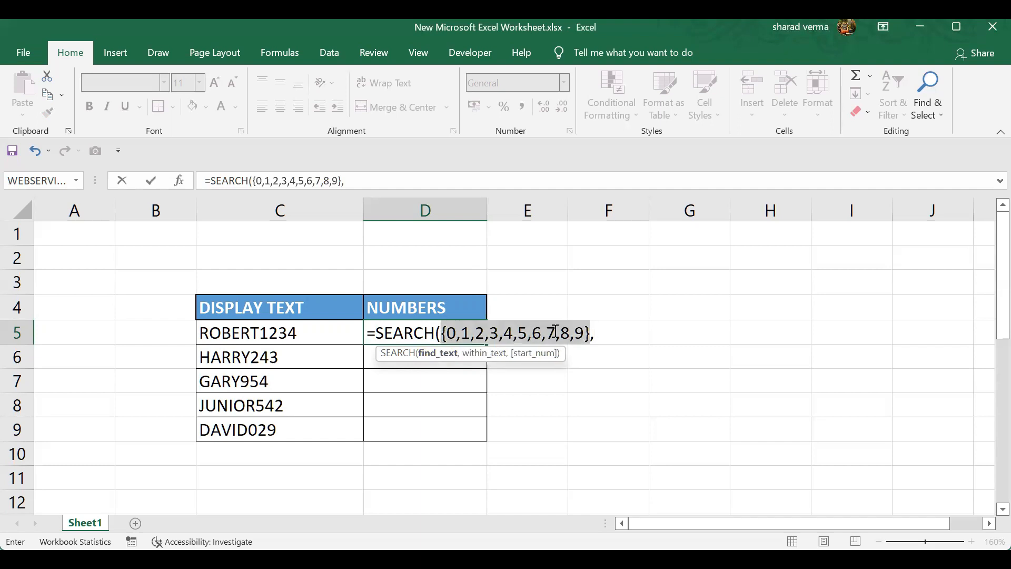
{"action": "left_click", "coordinate": [596, 333]}
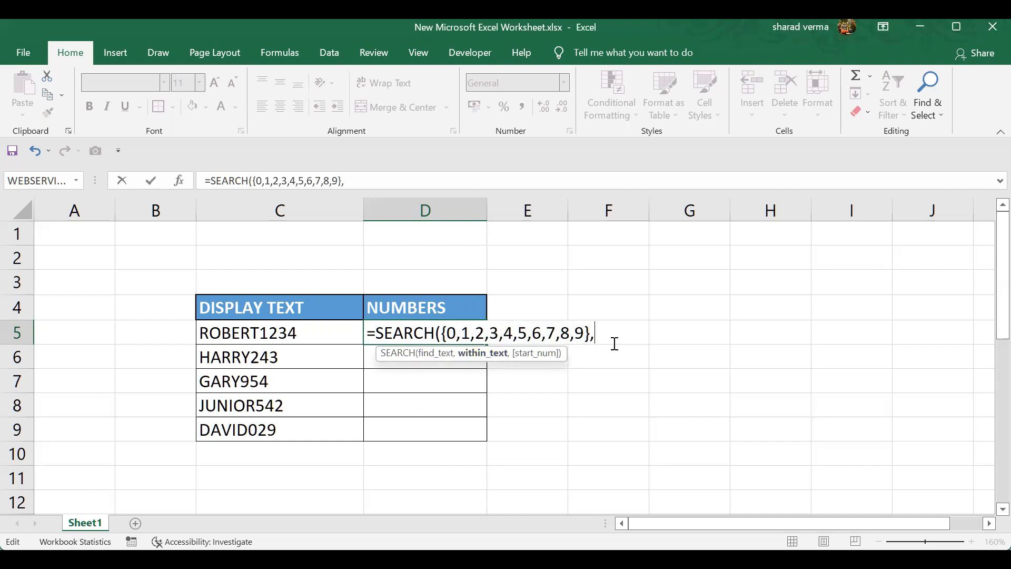
{"action": "left_click", "coordinate": [283, 336]}
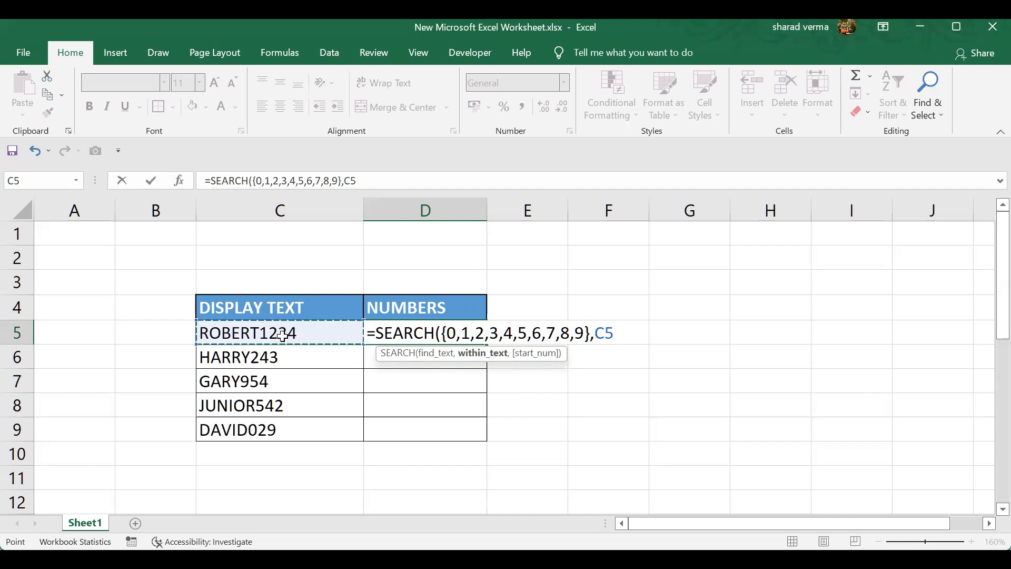
{"action": "type", "text": ")"}
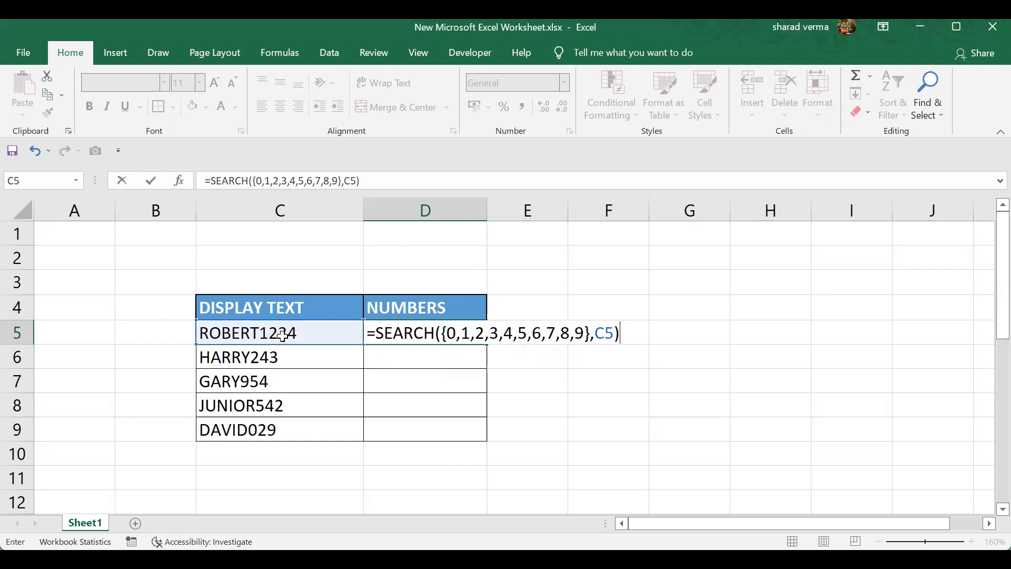
{"action": "key", "text": "ctrl+shift+Return"}
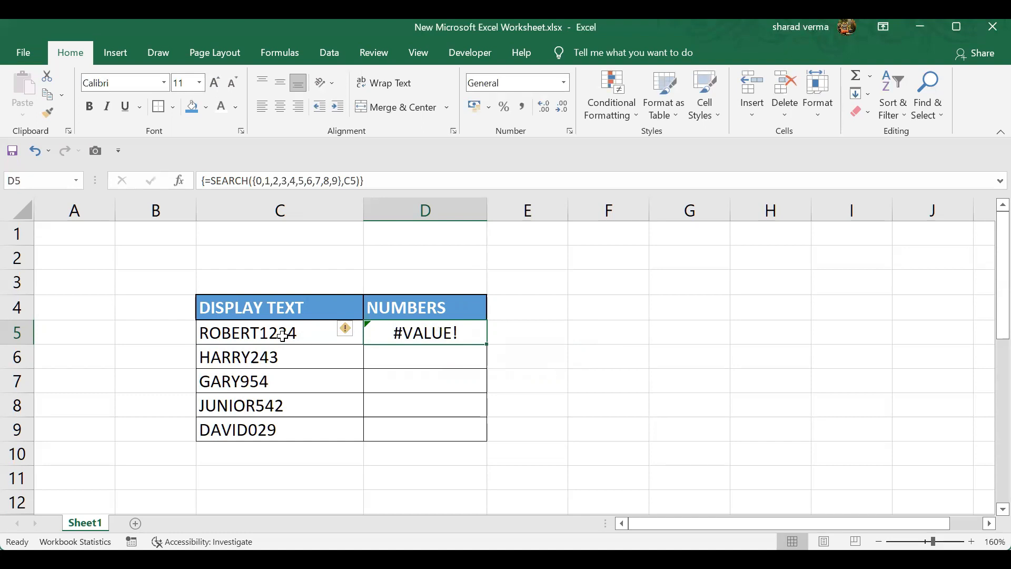
- Highlight the digits in D5's SEARCH formula, evaluate the whole SEARCH expression in place to inspect its array, and restore the formula
{"action": "key", "text": "F2"}
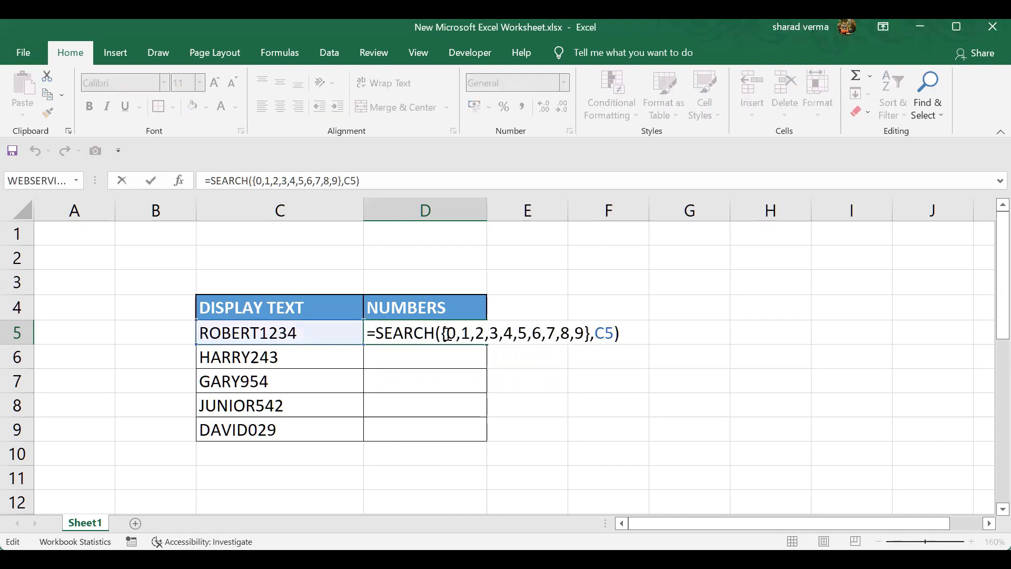
{"action": "left_click_drag", "start_coordinate": [447, 334], "coordinate": [456, 335]}
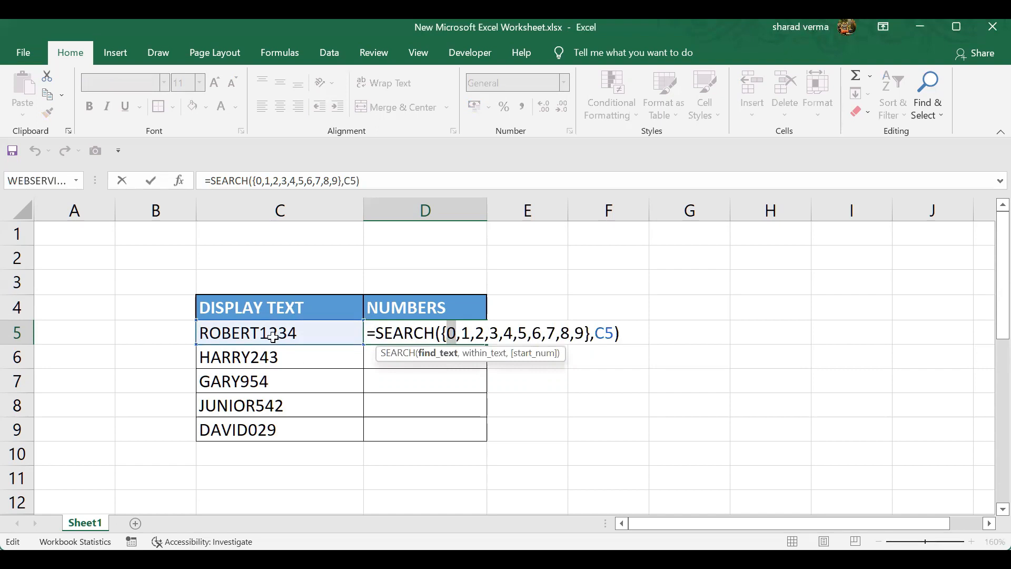
{"action": "left_click_drag", "start_coordinate": [461, 334], "coordinate": [511, 335]}
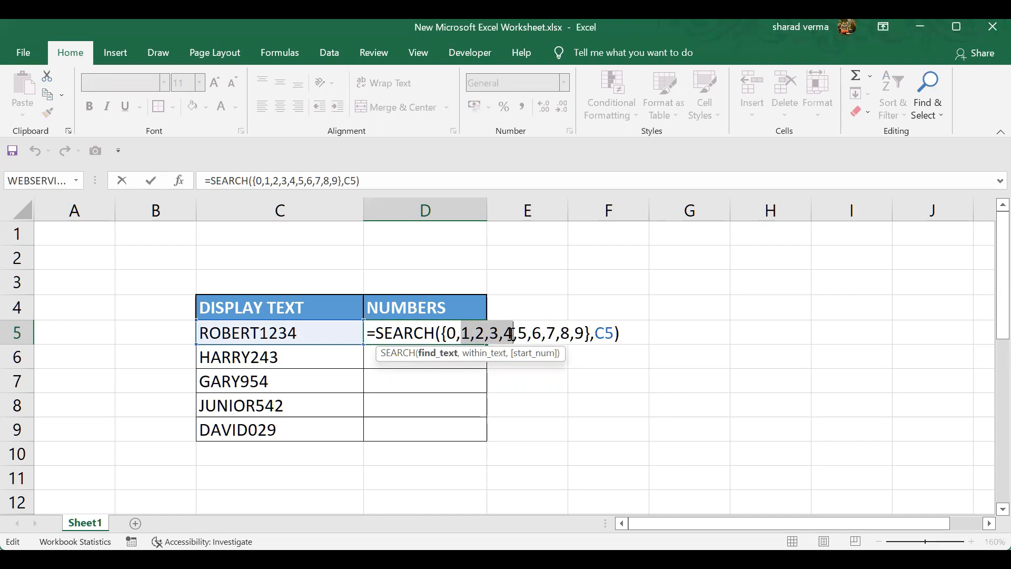
{"action": "left_click", "coordinate": [519, 334]}
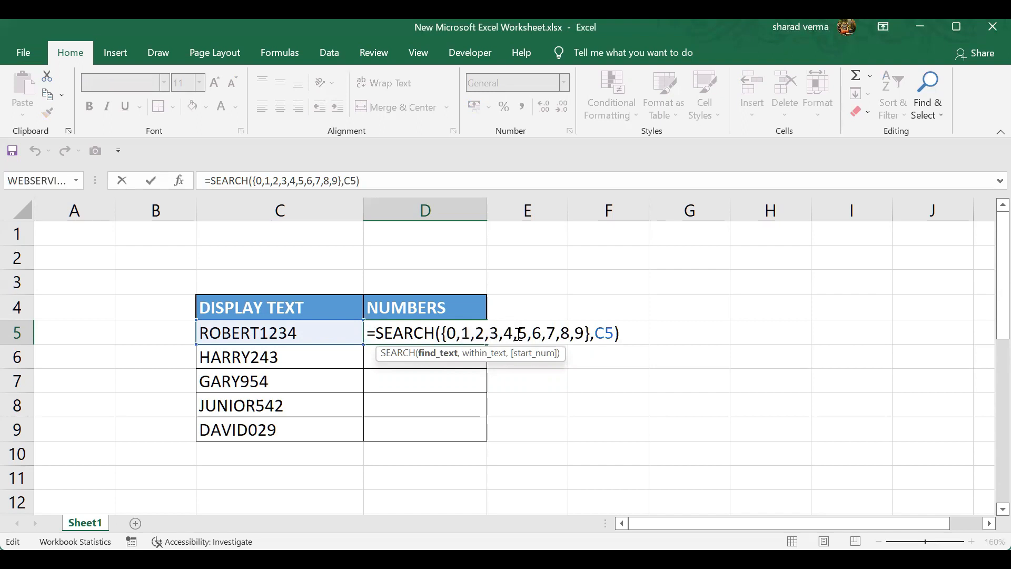
{"action": "left_click_drag", "start_coordinate": [519, 334], "coordinate": [584, 335]}
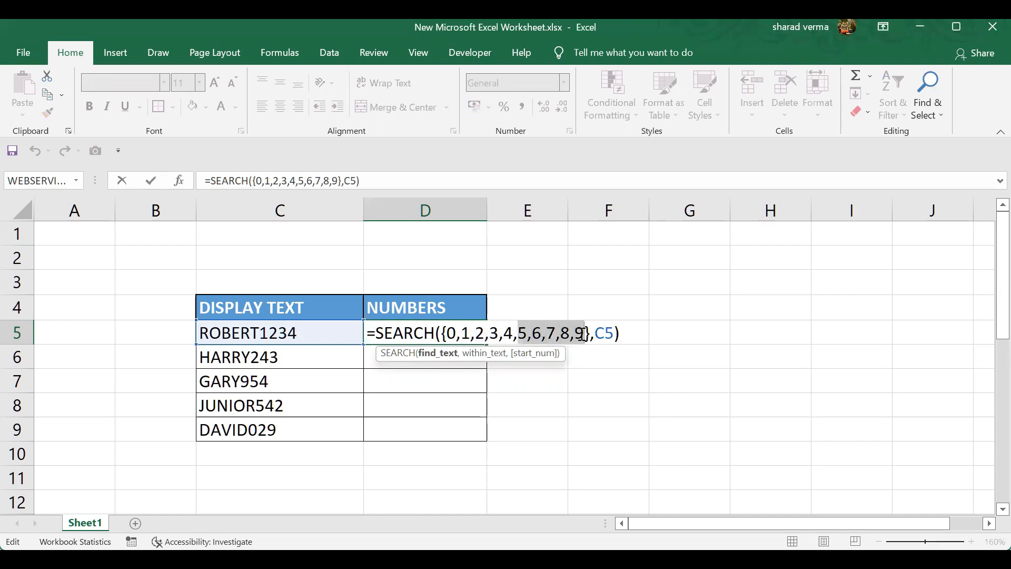
{"action": "left_click_drag", "start_coordinate": [376, 334], "coordinate": [624, 335]}
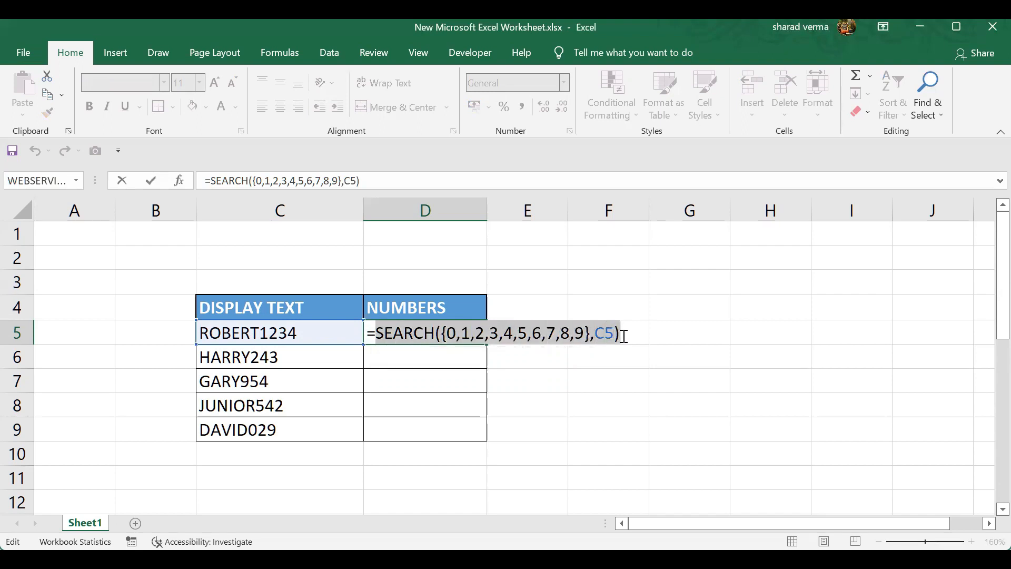
{"action": "key", "text": "F9"}
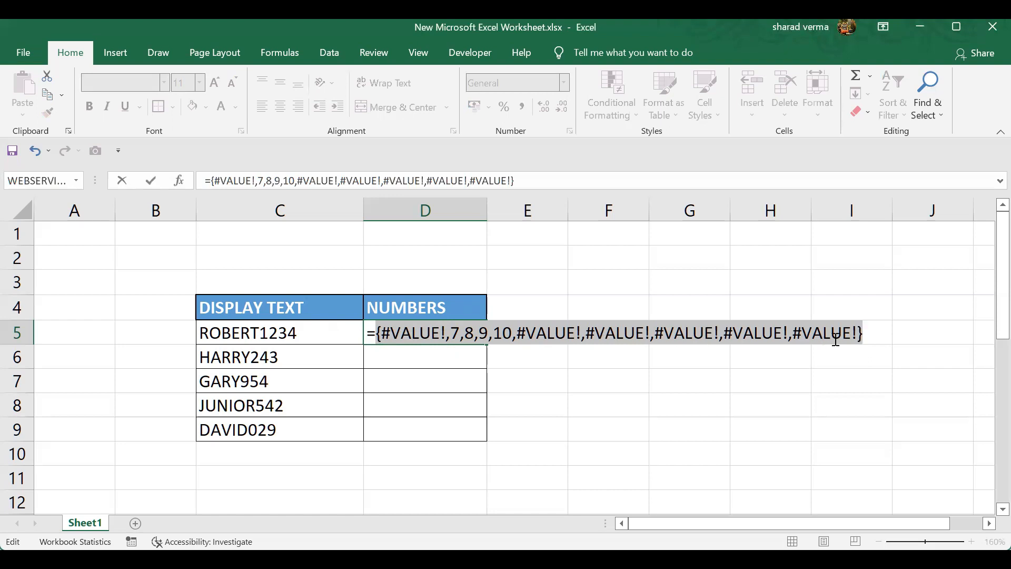
{"action": "key", "text": "ctrl+z"}
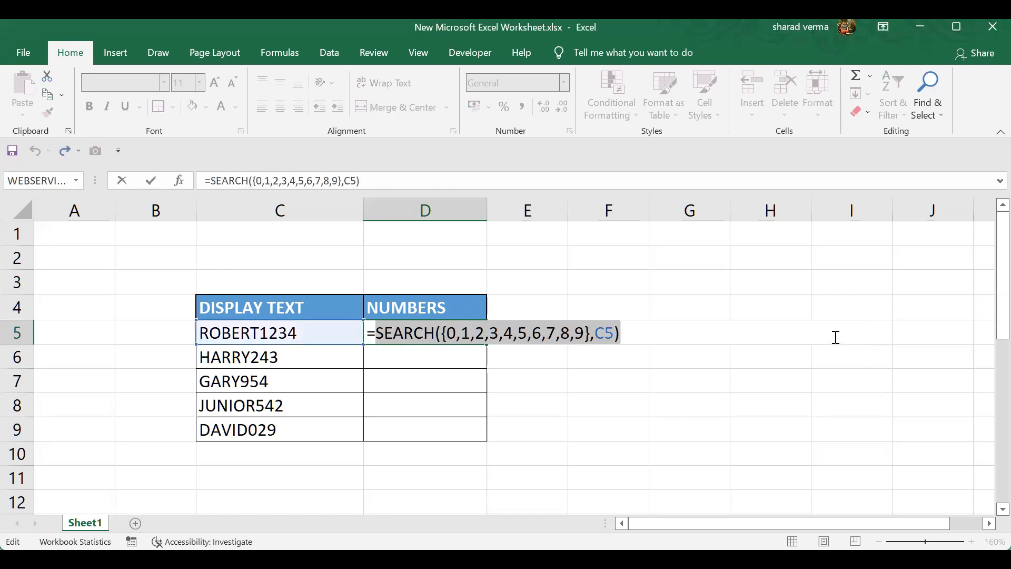
- Wrap the SEARCH formula in D5 in IFERROR with "" as value_if_error and enter it as an array formula
{"action": "left_click", "coordinate": [376, 332]}
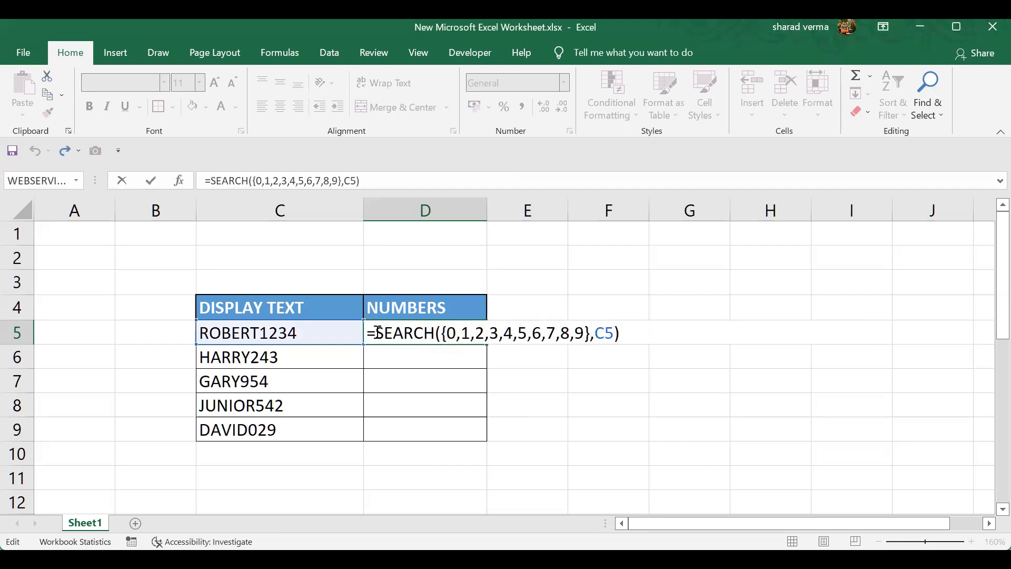
{"action": "type", "text": "IFER"}
{"action": "key", "text": "Tab"}
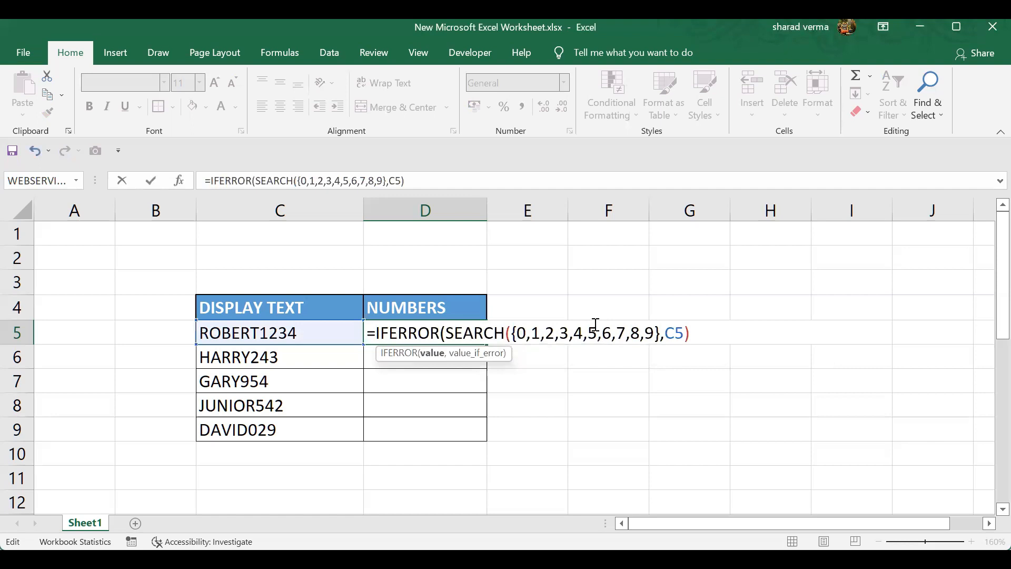
{"action": "left_click", "coordinate": [703, 330]}
{"action": "type", "text": ",\"\""}
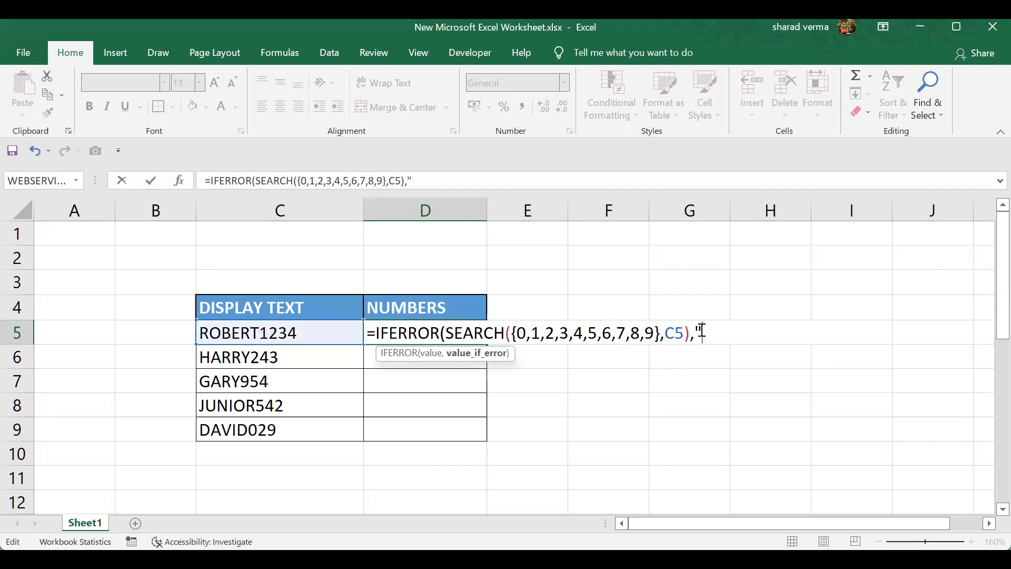
{"action": "type", "text": ")"}
{"action": "key", "text": "ctrl+shift+Return"}
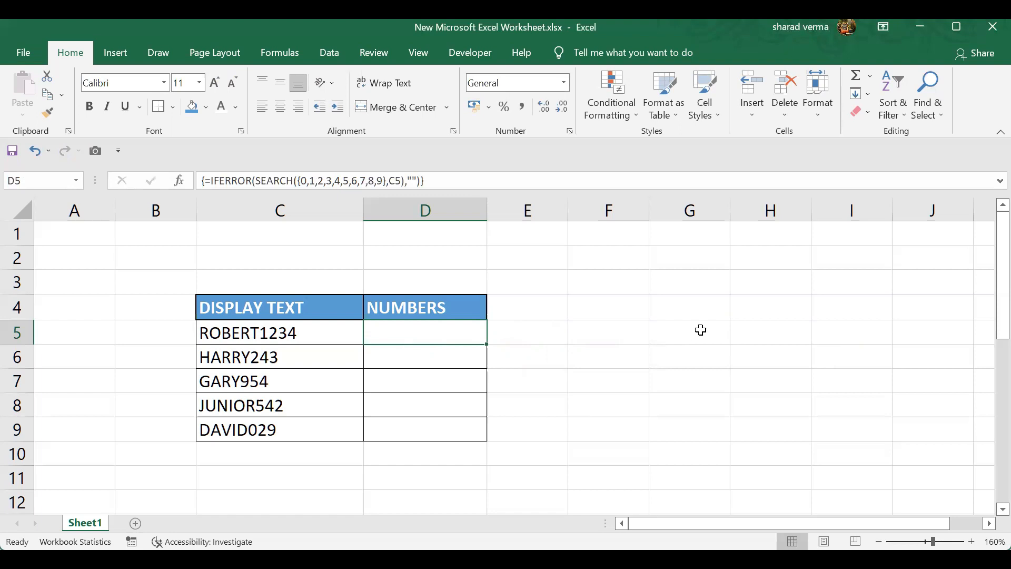
- Wrap the IFERROR formula in D5 in the MIN function and enter it as an array formula
{"action": "key", "text": "F2"}
{"action": "key", "text": "Left"}
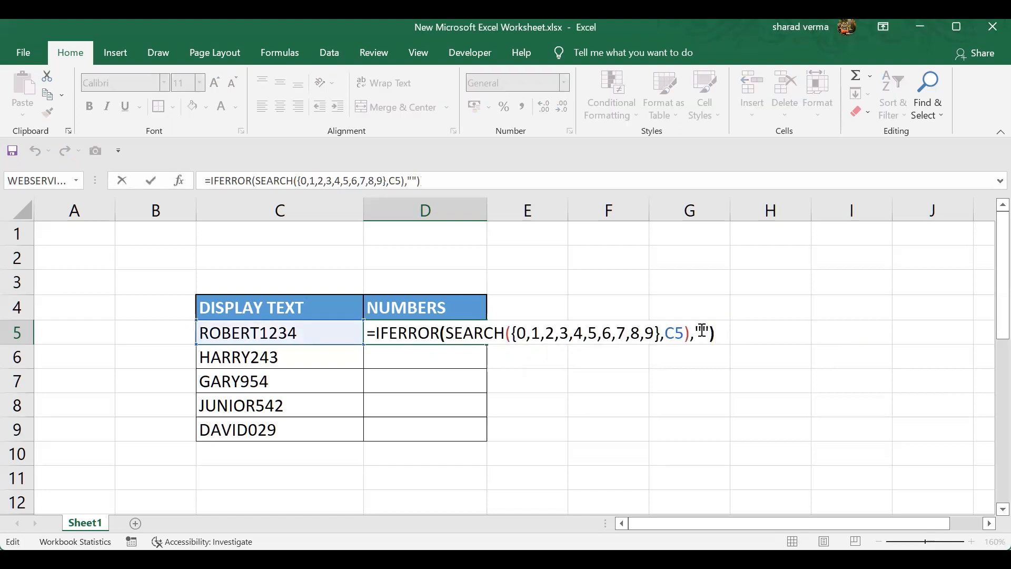
{"action": "key", "text": "Left"}
{"action": "key", "text": "Left"}
{"action": "key", "text": "Left"}
{"action": "key", "text": "Left"}
{"action": "key", "text": "Left"}
{"action": "key", "text": "Left"}
{"action": "key", "text": "Left"}
{"action": "key", "text": "Left"}
{"action": "key", "text": "Left"}
{"action": "key", "text": "Left"}
{"action": "key", "text": "Left"}
{"action": "key", "text": "Left"}
{"action": "key", "text": "Left"}
{"action": "key", "text": "Left"}
{"action": "key", "text": "Left"}
{"action": "key", "text": "Left"}
{"action": "key", "text": "Left"}
{"action": "key", "text": "Left"}
{"action": "key", "text": "Left"}
{"action": "key", "text": "Left"}
{"action": "type", "text": "MIN("}
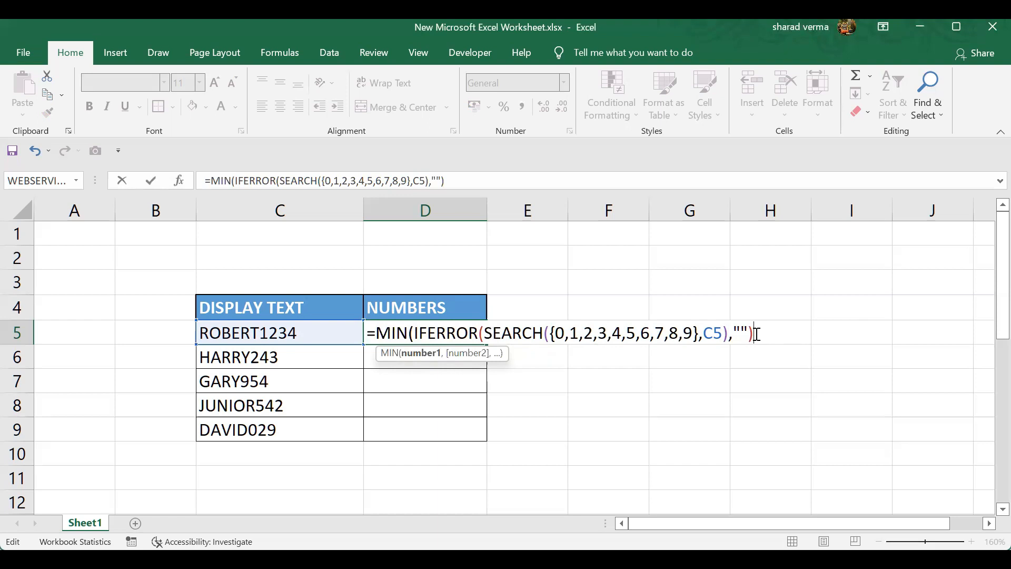
{"action": "type", "text": "))"}
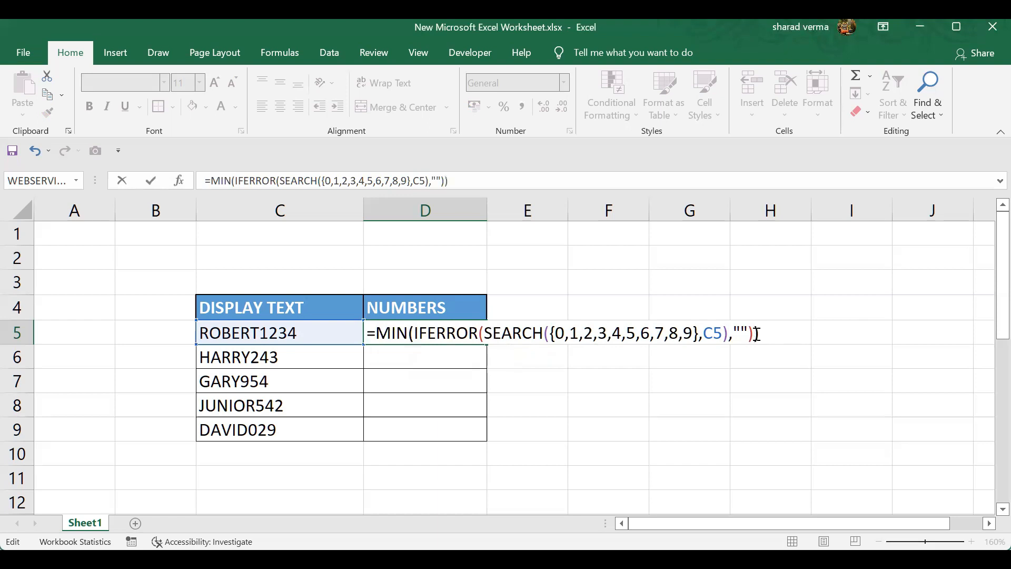
{"action": "key", "text": "ctrl+shift+Return"}
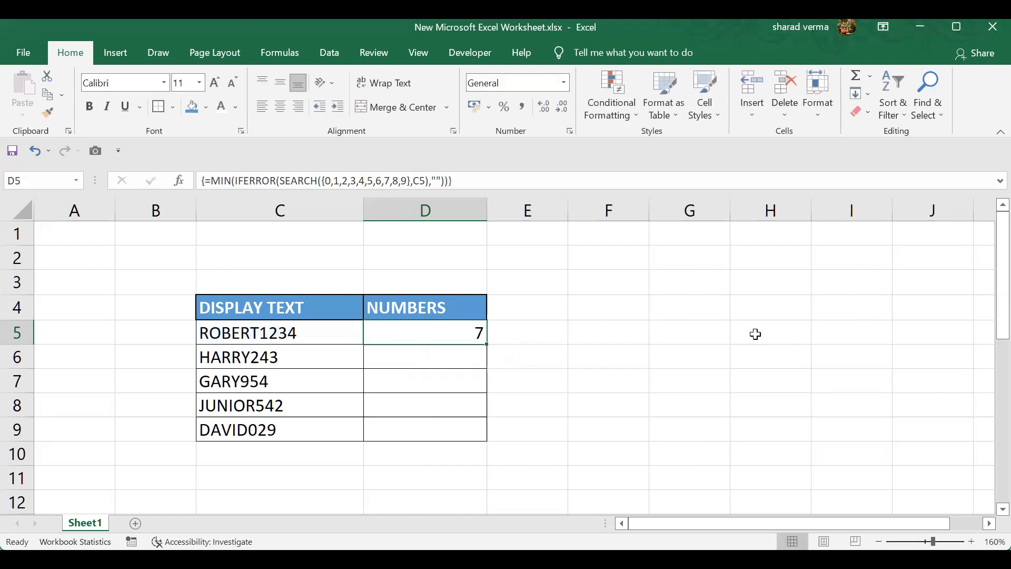
- Evaluate the SEARCH part inside D5's MIN formula to examine its array, then restore and re-enter the array formula
{"action": "key", "text": "F2"}
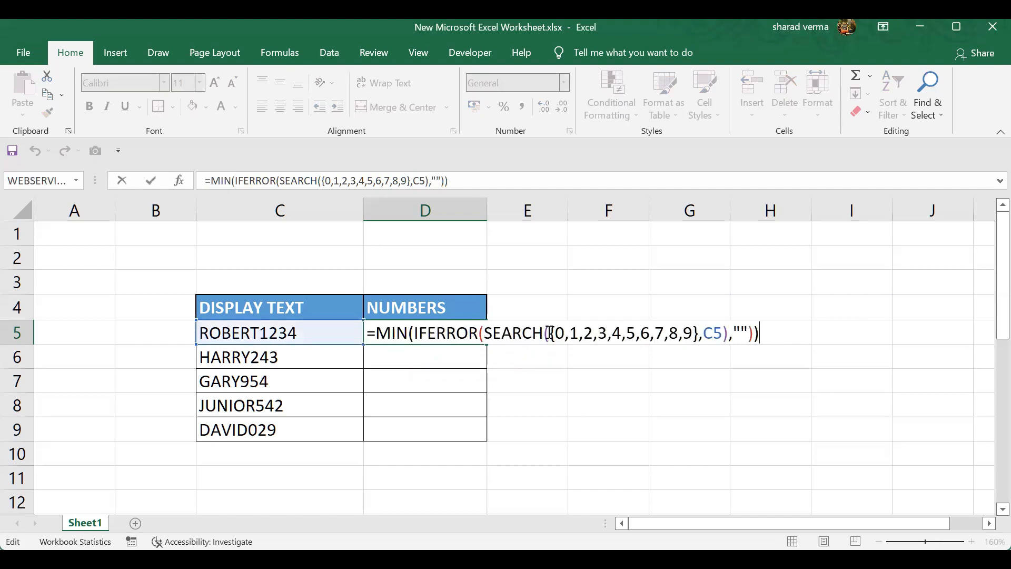
{"action": "left_click_drag", "start_coordinate": [556, 334], "coordinate": [695, 336]}
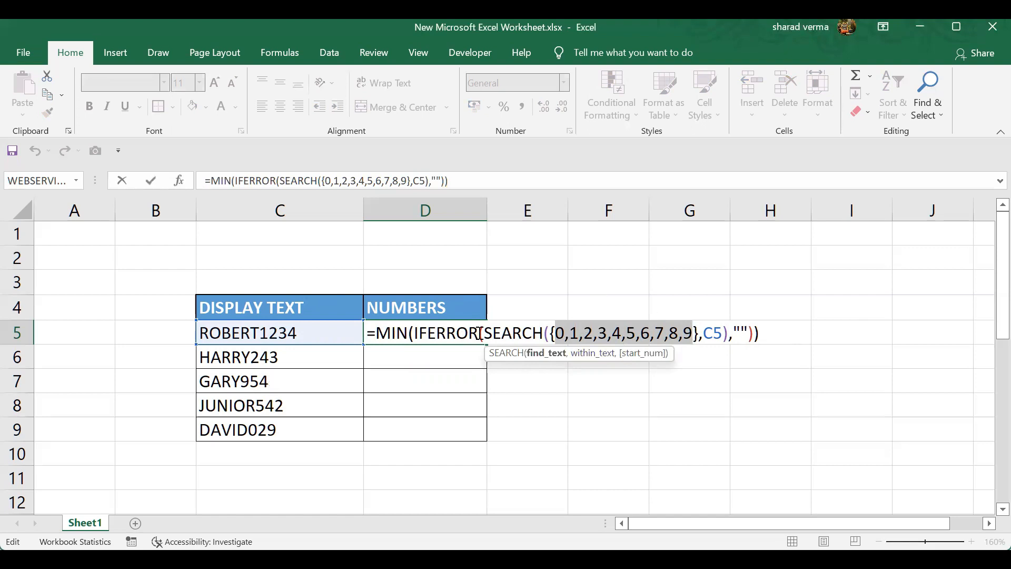
{"action": "left_click_drag", "start_coordinate": [487, 333], "coordinate": [730, 336]}
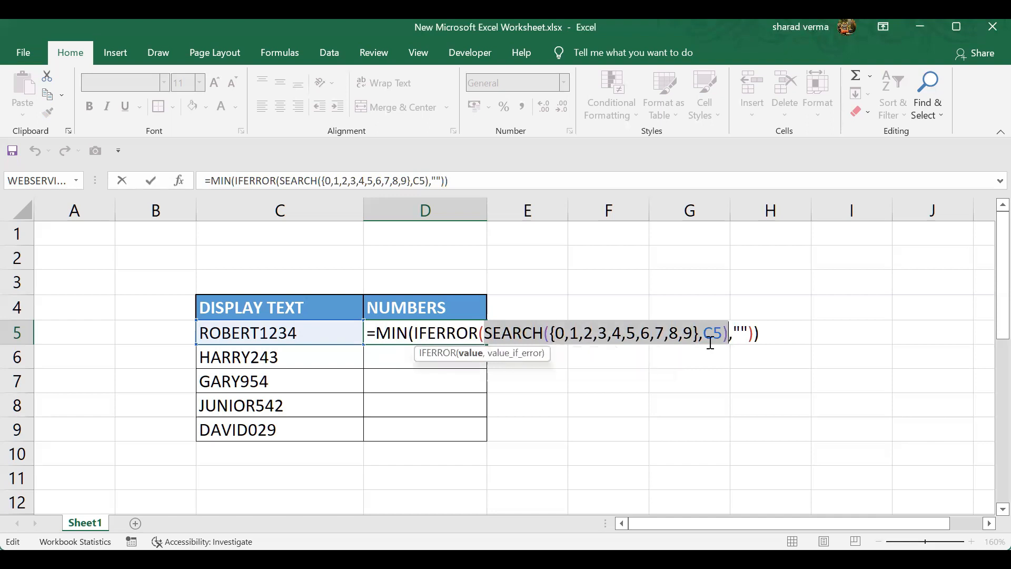
{"action": "key", "text": "F9"}
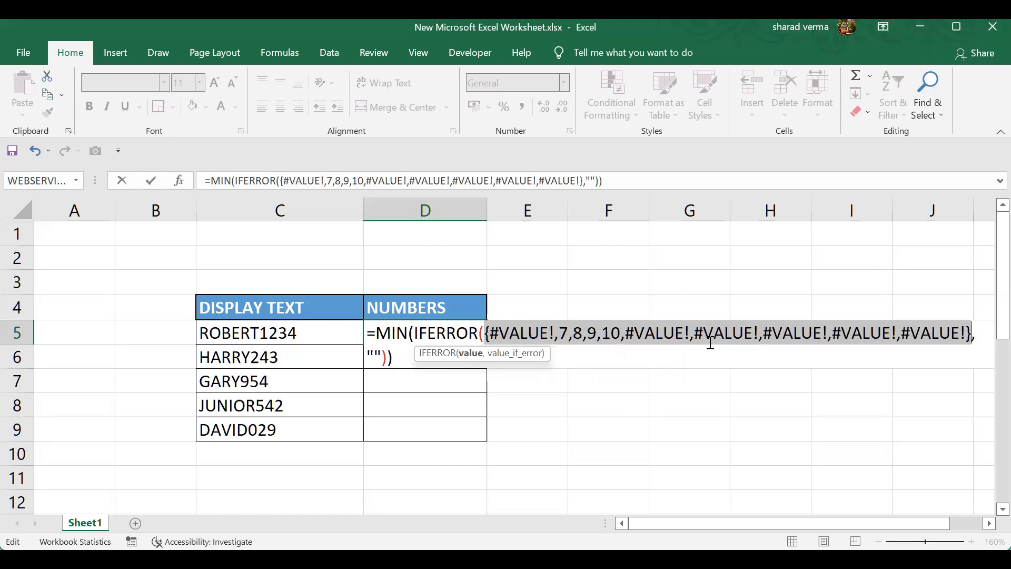
{"action": "key", "text": "ctrl+z"}
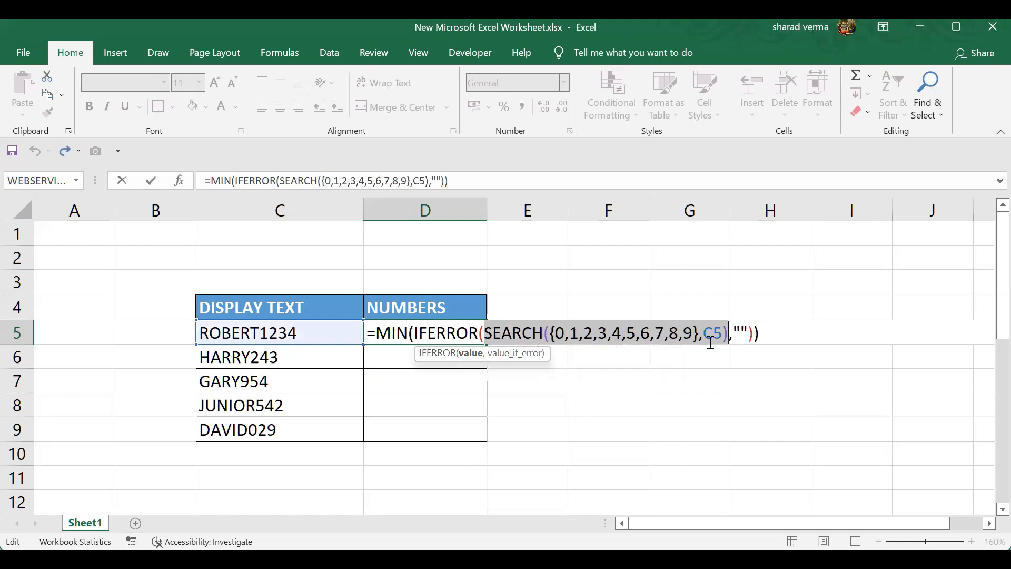
{"action": "key", "text": "ctrl+shift+Return"}
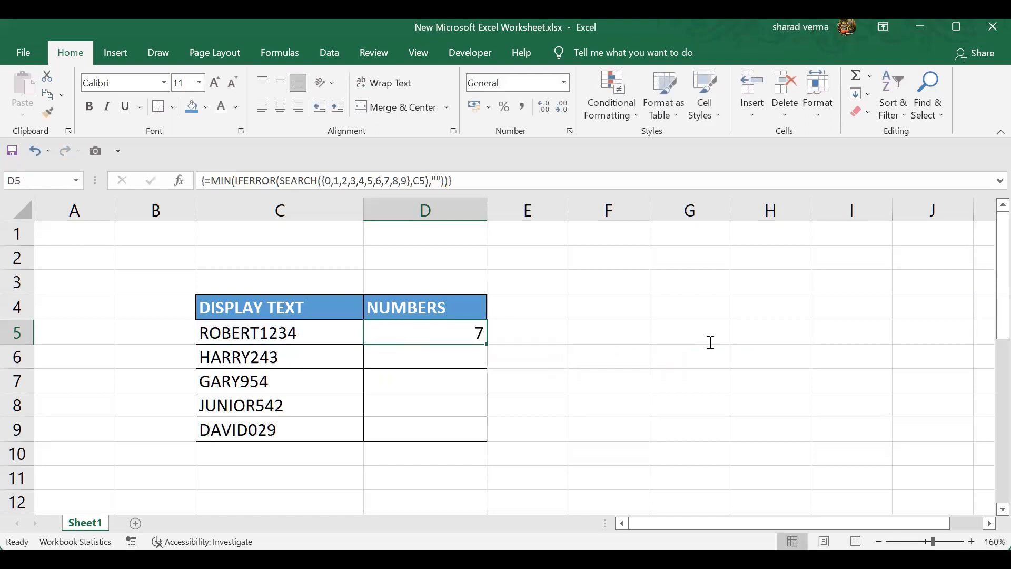
- Start wrapping D5's MIN formula in the RIGHT function, with C5 as its text argument
{"action": "key", "text": "F2"}
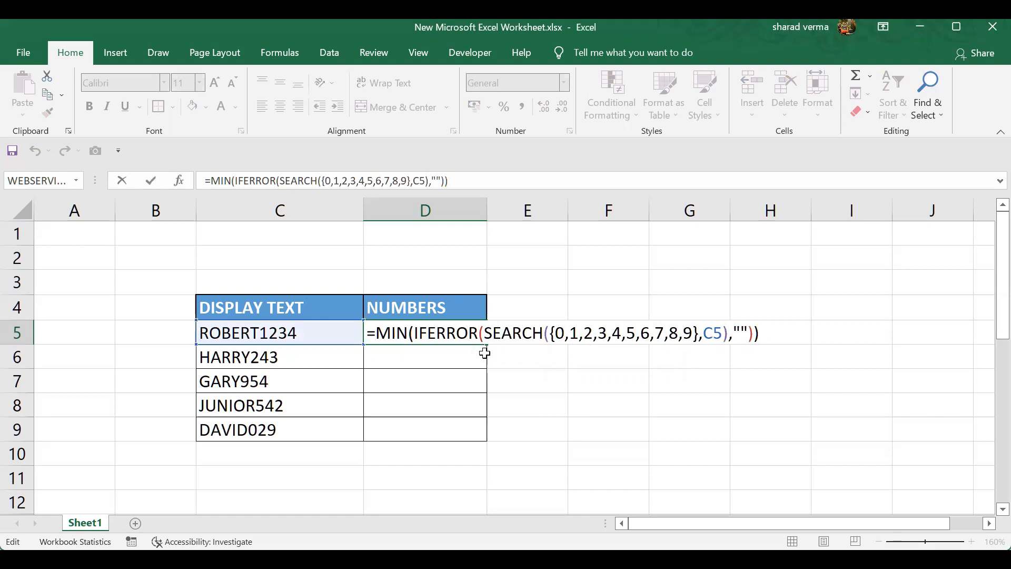
{"action": "left_click", "coordinate": [381, 335]}
{"action": "type", "text": "RIGHT"}
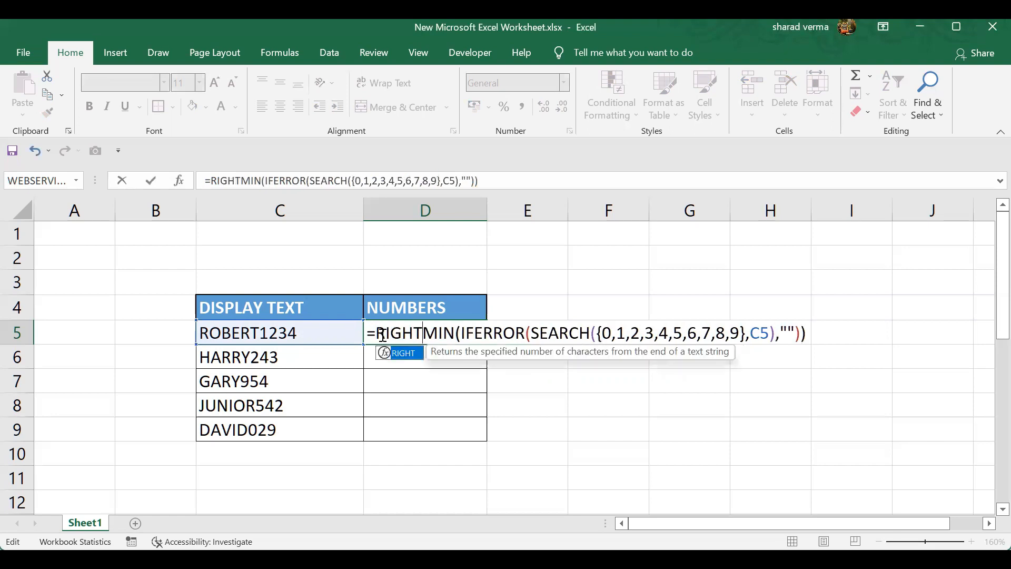
{"action": "type", "text": "("}
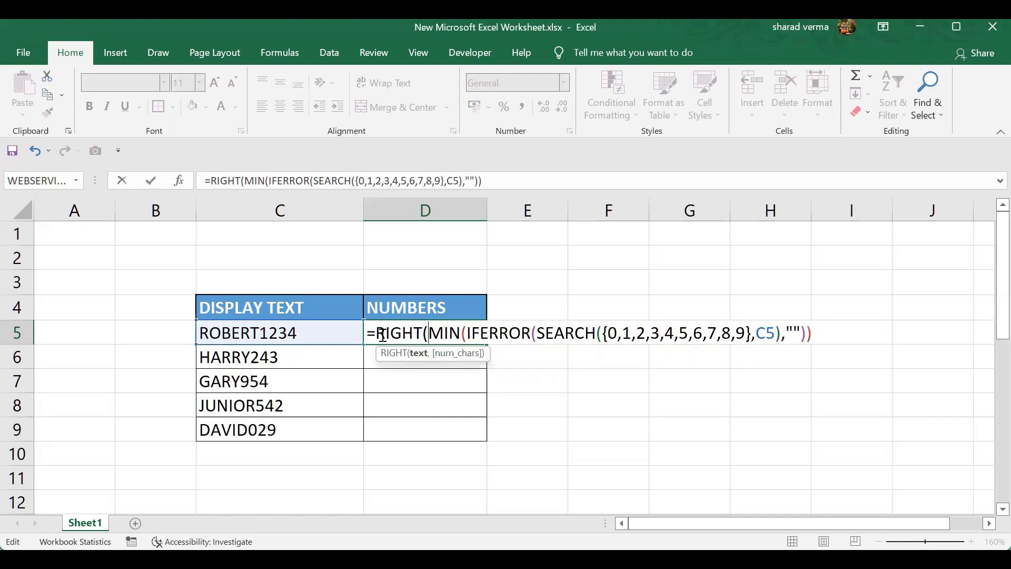
{"action": "left_click", "coordinate": [278, 336]}
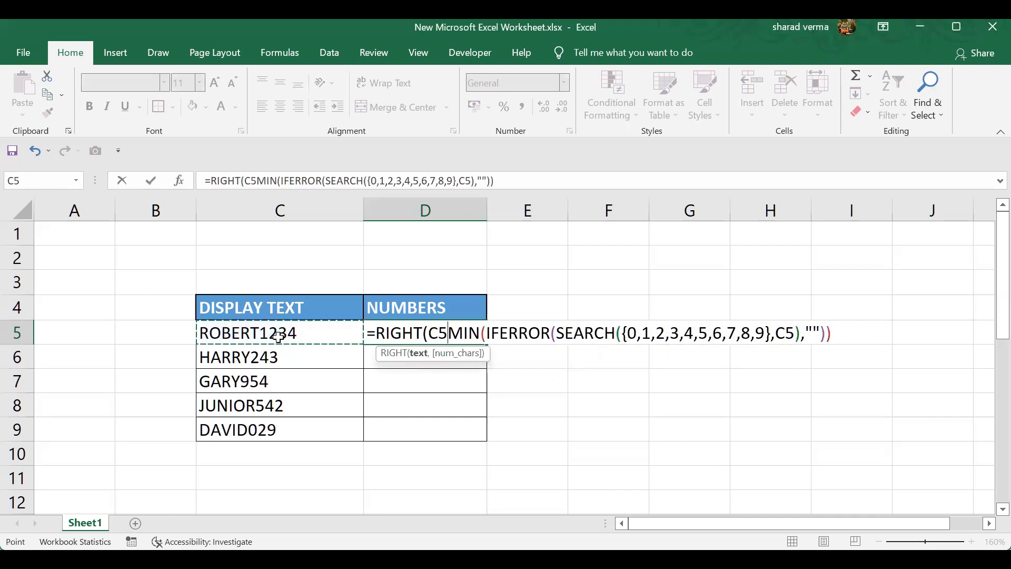
{"action": "type", "text": ","}
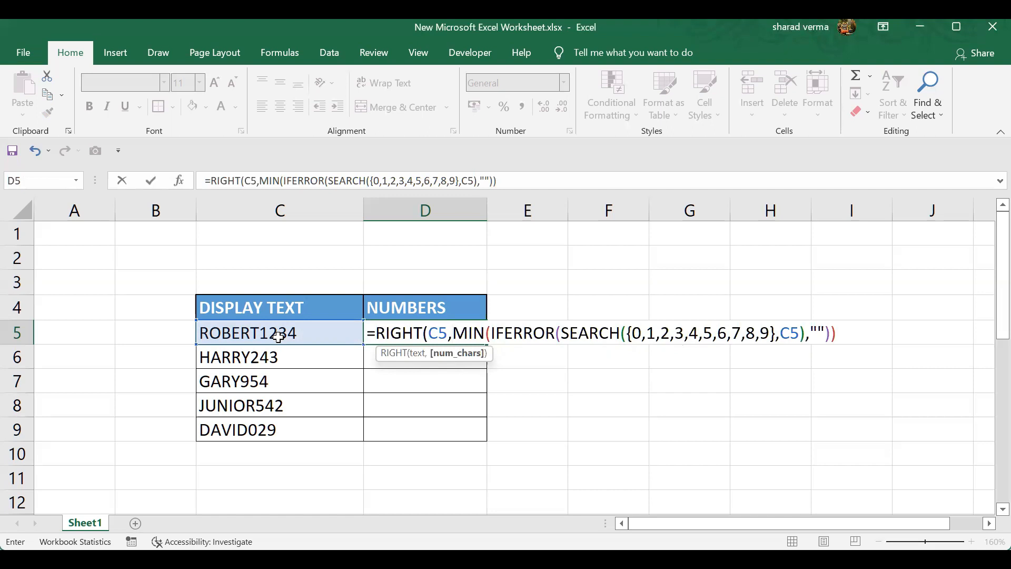
- Make RIGHT's num_chars in D5 LEN(C5) minus the MIN expression and enter it as an array formula
{"action": "type", "text": "LEN("}
{"action": "left_click", "coordinate": [269, 337]}
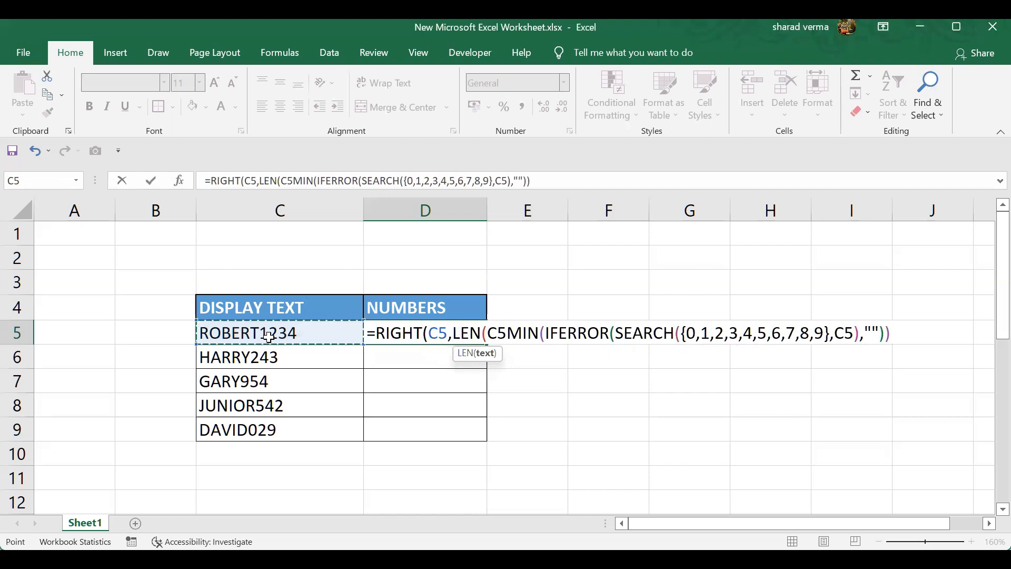
{"action": "type", "text": ")-"}
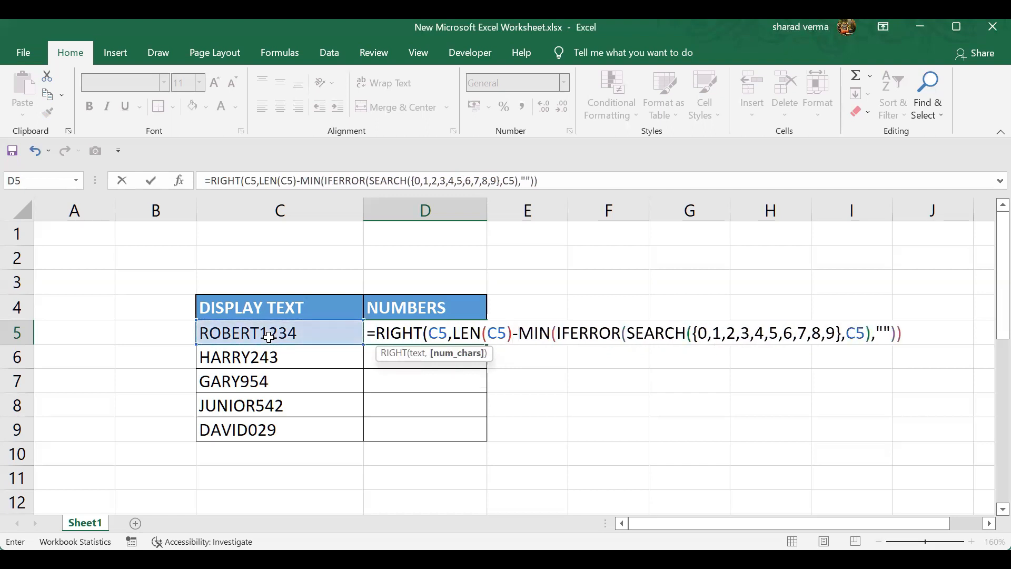
{"action": "key", "text": "ctrl+shift+Return"}
{"action": "left_click", "coordinate": [481, 351]}
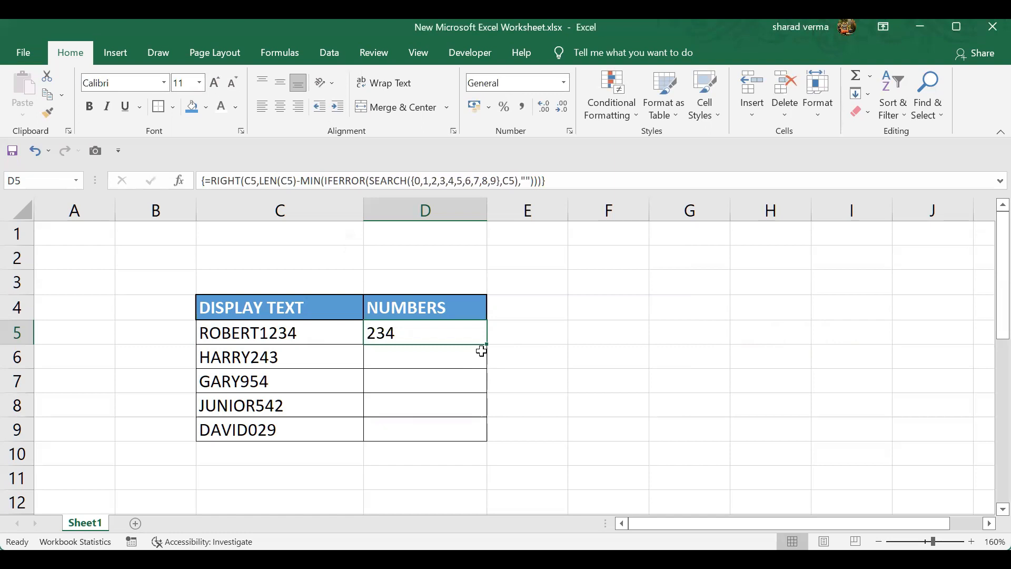
- Evaluate the MIN part and LEN(C5) in place inside D5's RIGHT formula to examine what each returns
{"action": "key", "text": "F2"}
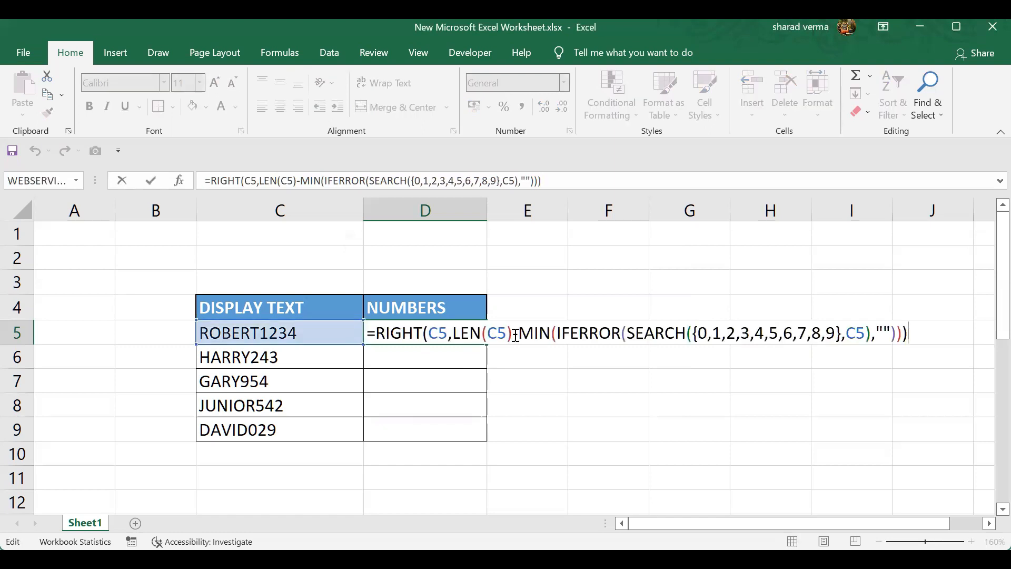
{"action": "left_click_drag", "start_coordinate": [519, 334], "coordinate": [897, 334]}
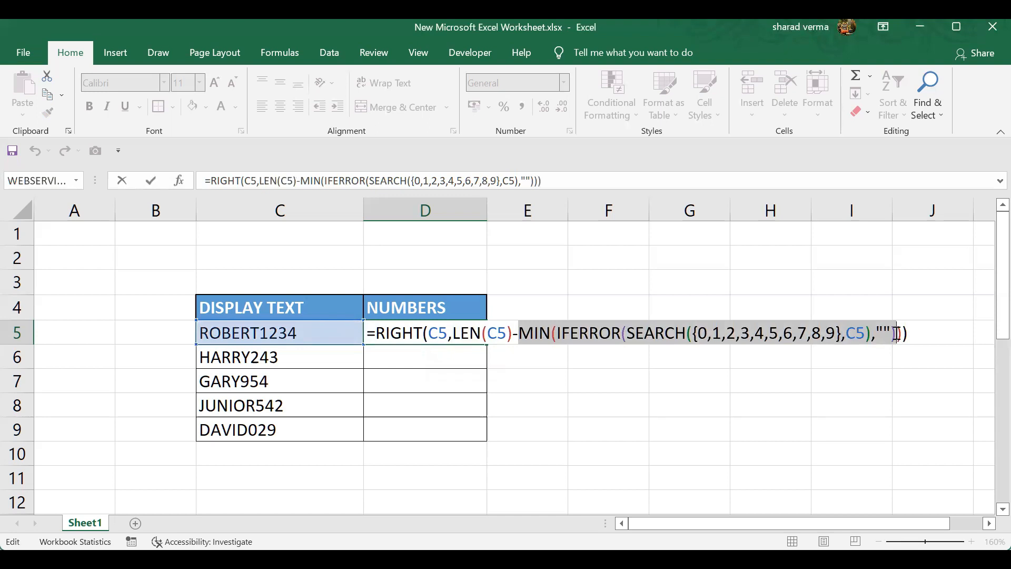
{"action": "type", "text": "7"}
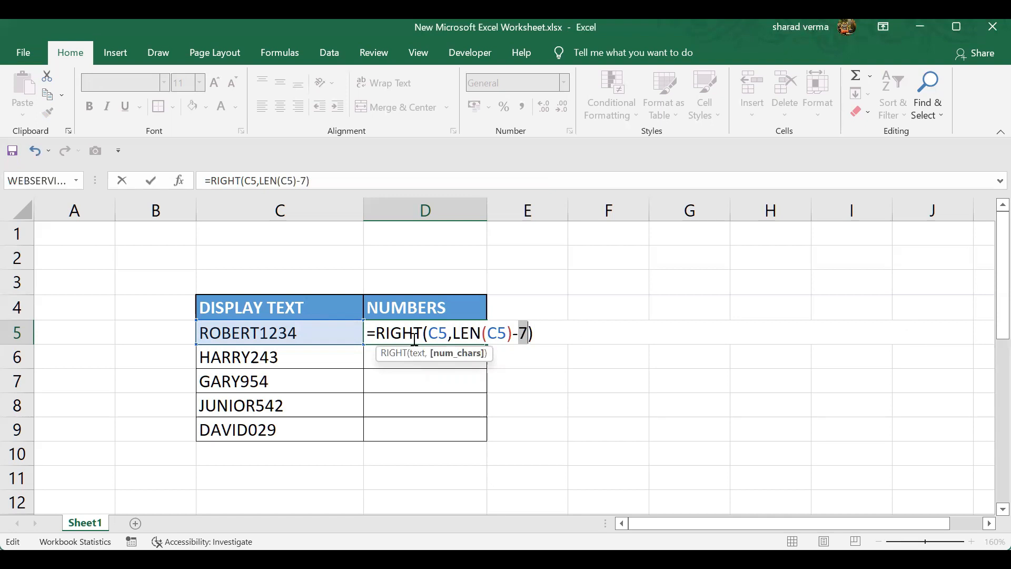
{"action": "left_click_drag", "start_coordinate": [452, 333], "coordinate": [512, 333]}
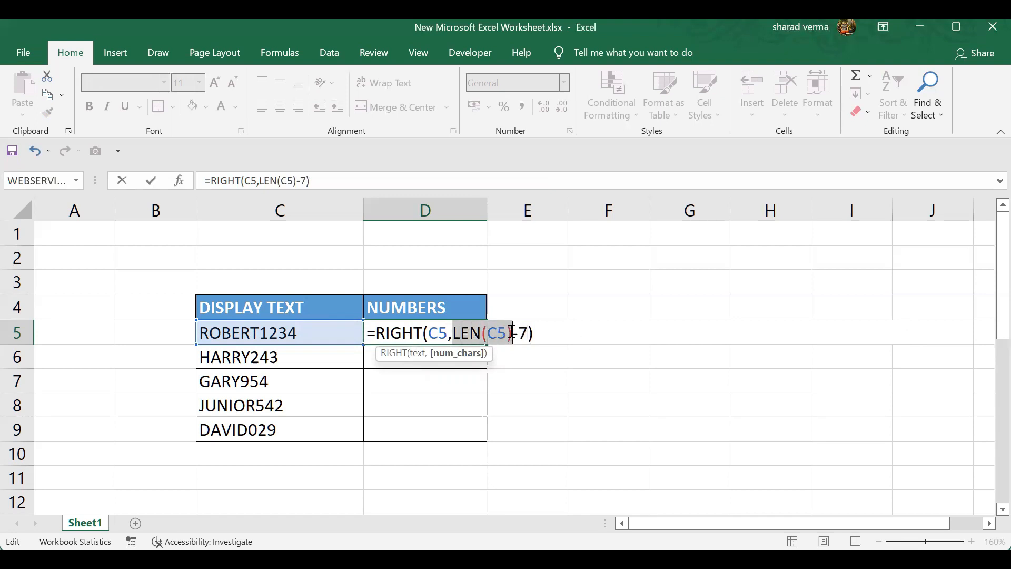
{"action": "key", "text": "F9"}
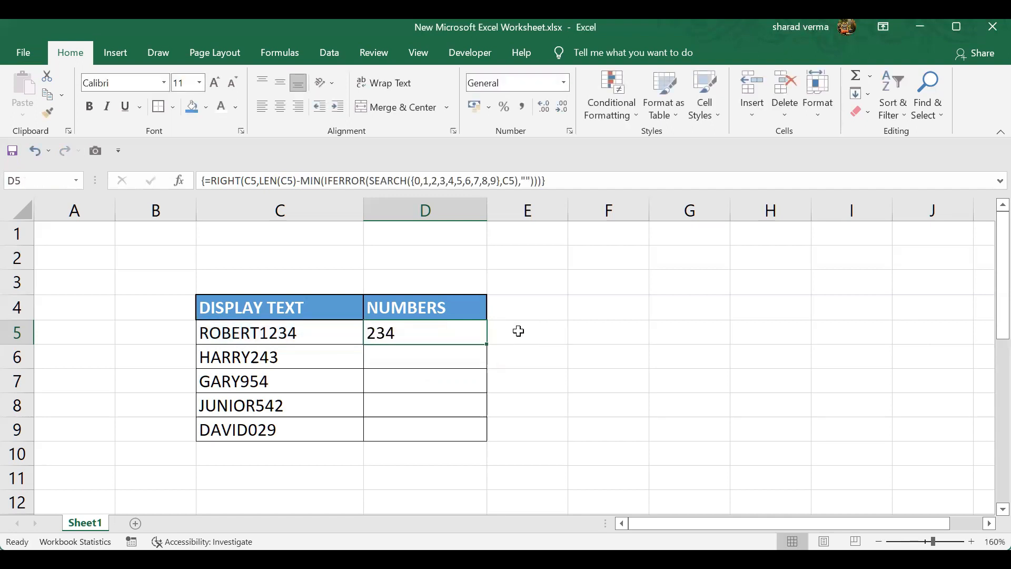
- Add +1 after the MIN expression in D5's RIGHT formula and enter it as an array formula
{"action": "key", "text": "F2"}
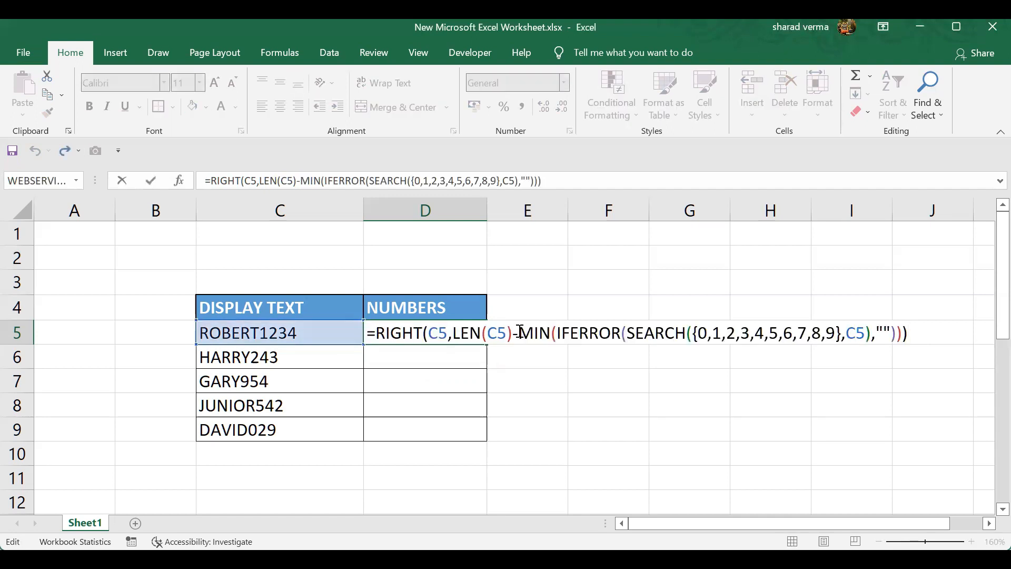
{"action": "left_click", "coordinate": [903, 335]}
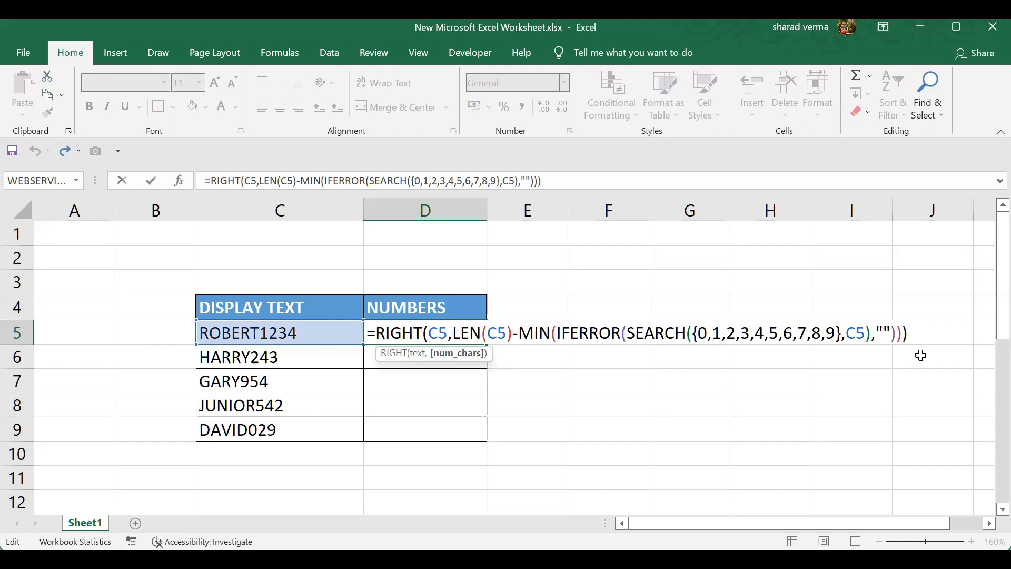
{"action": "type", "text": "+1"}
{"action": "key", "text": "ctrl+shift+Return"}
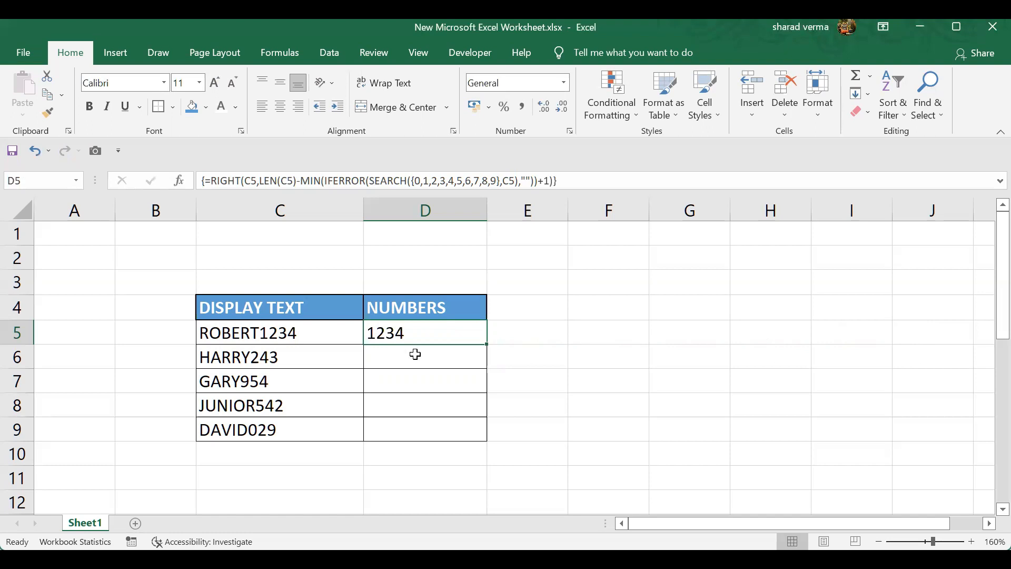
- Highlight the first digit within the text of C5 to compare it with the extracted number
{"action": "left_click", "coordinate": [265, 332]}
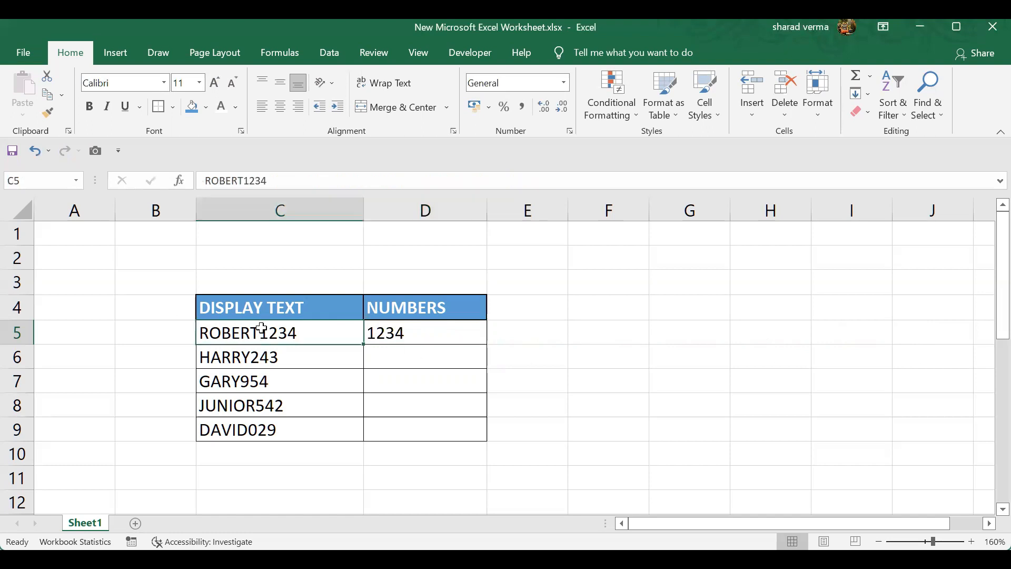
{"action": "double_click", "coordinate": [262, 330]}
{"action": "left_click_drag", "start_coordinate": [260, 332], "coordinate": [269, 332]}
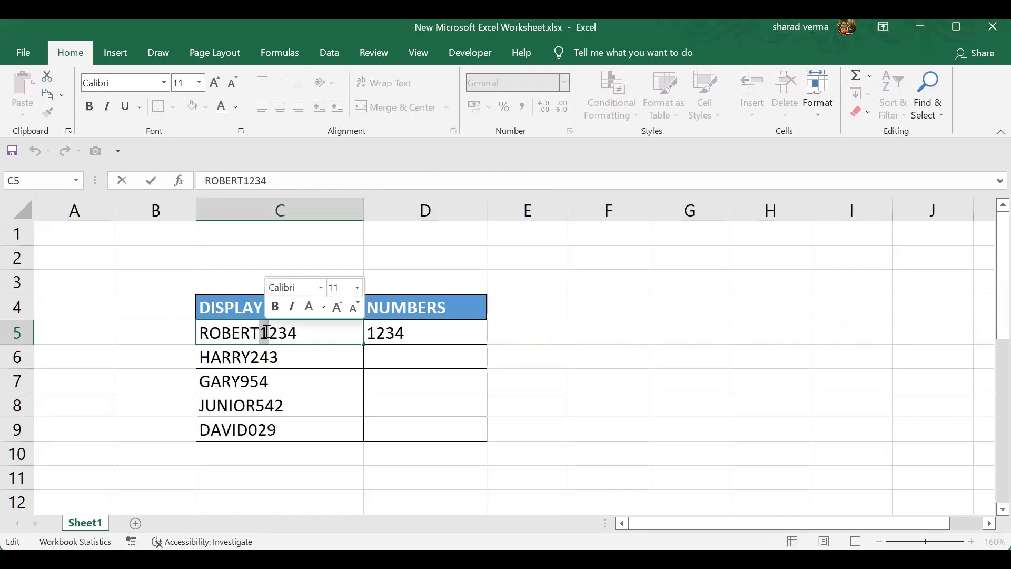
- Fill D5's array formula down the NUMBERS column to D9
{"action": "left_click", "coordinate": [436, 333]}
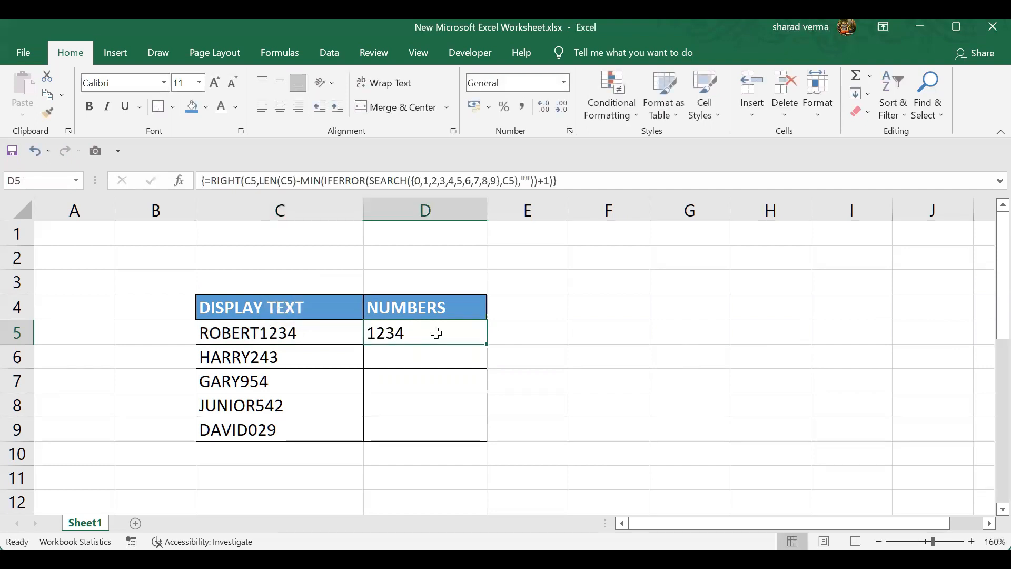
{"action": "double_click", "coordinate": [487, 344]}
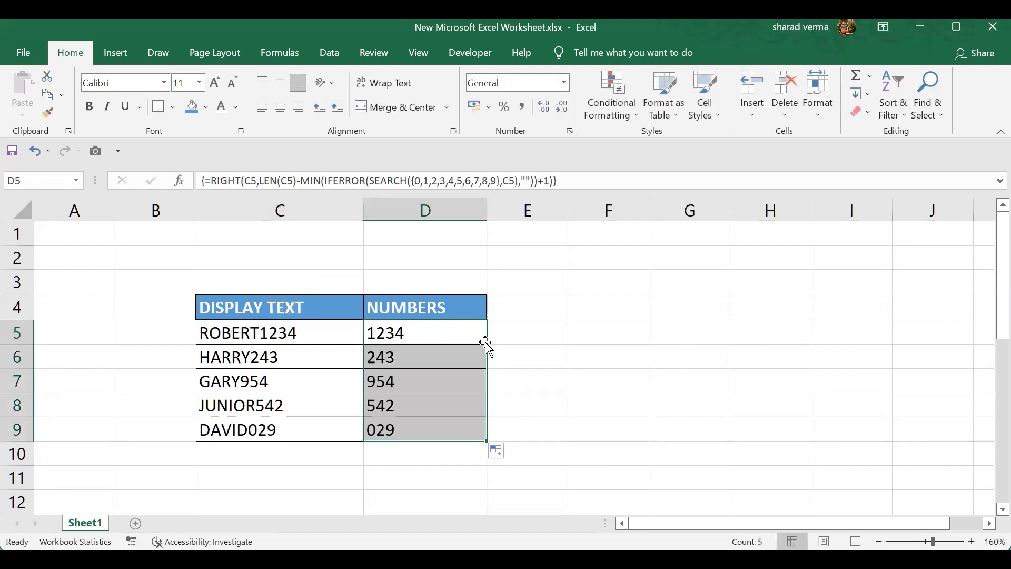